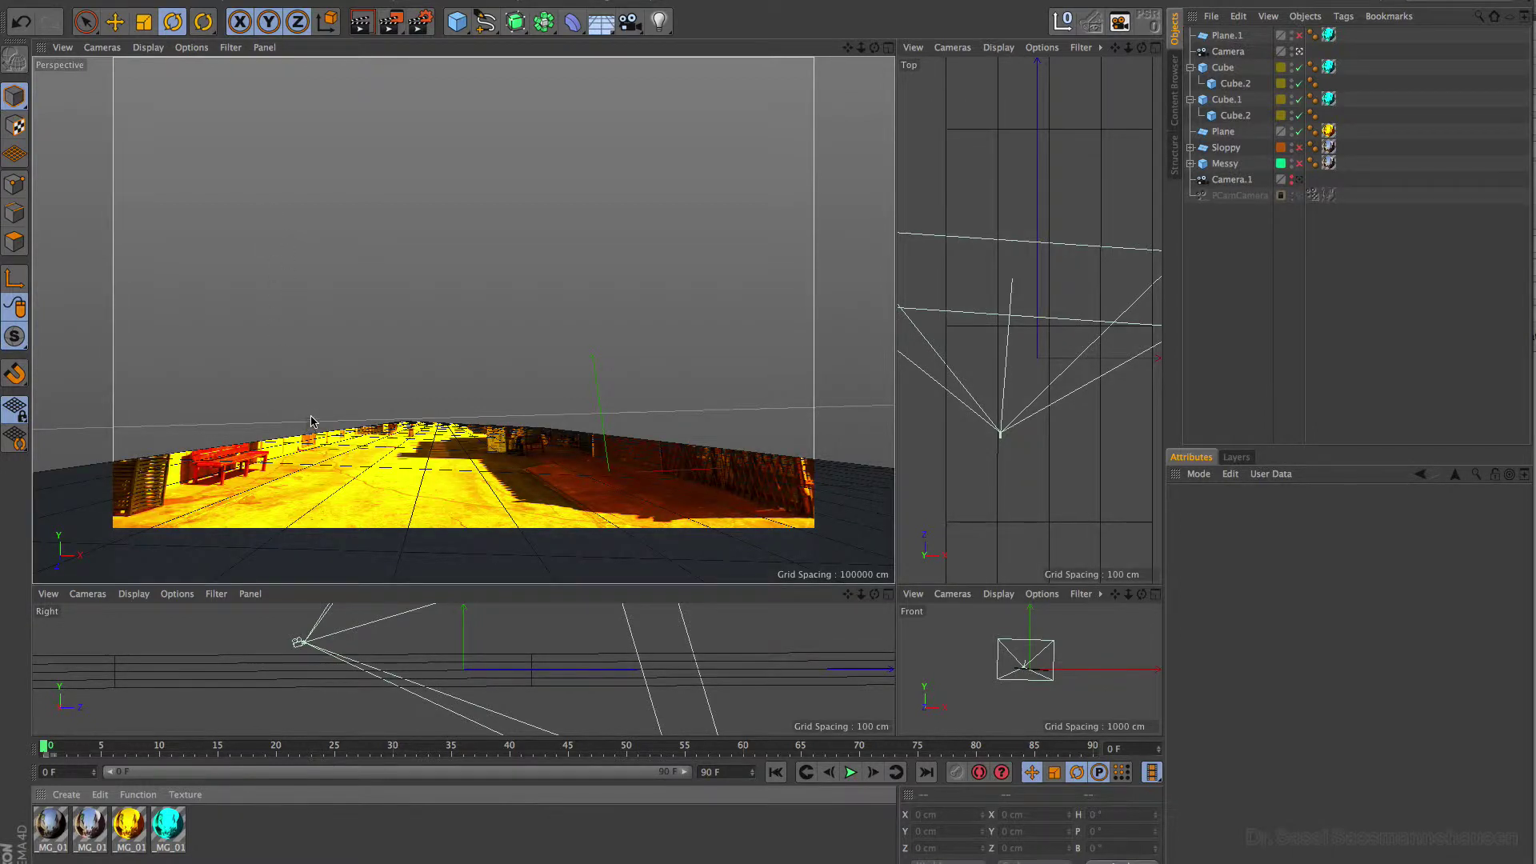
- Open the _MG_0143 material's Luminance texture image in a viewer and close the Material Editor
{"action": "double_click", "coordinate": [90, 824]}
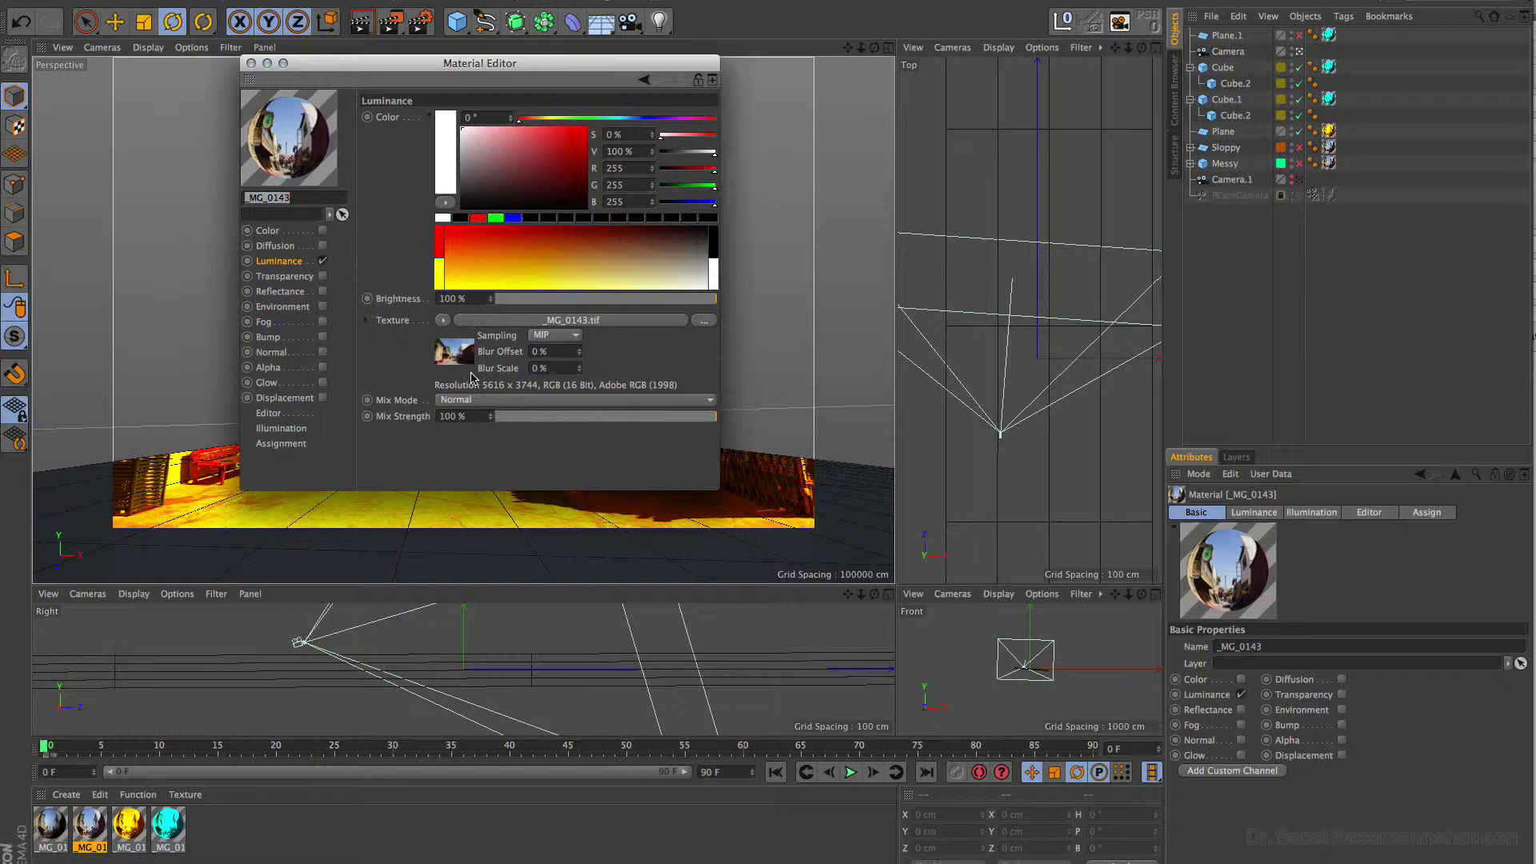
{"action": "left_click", "coordinate": [454, 350]}
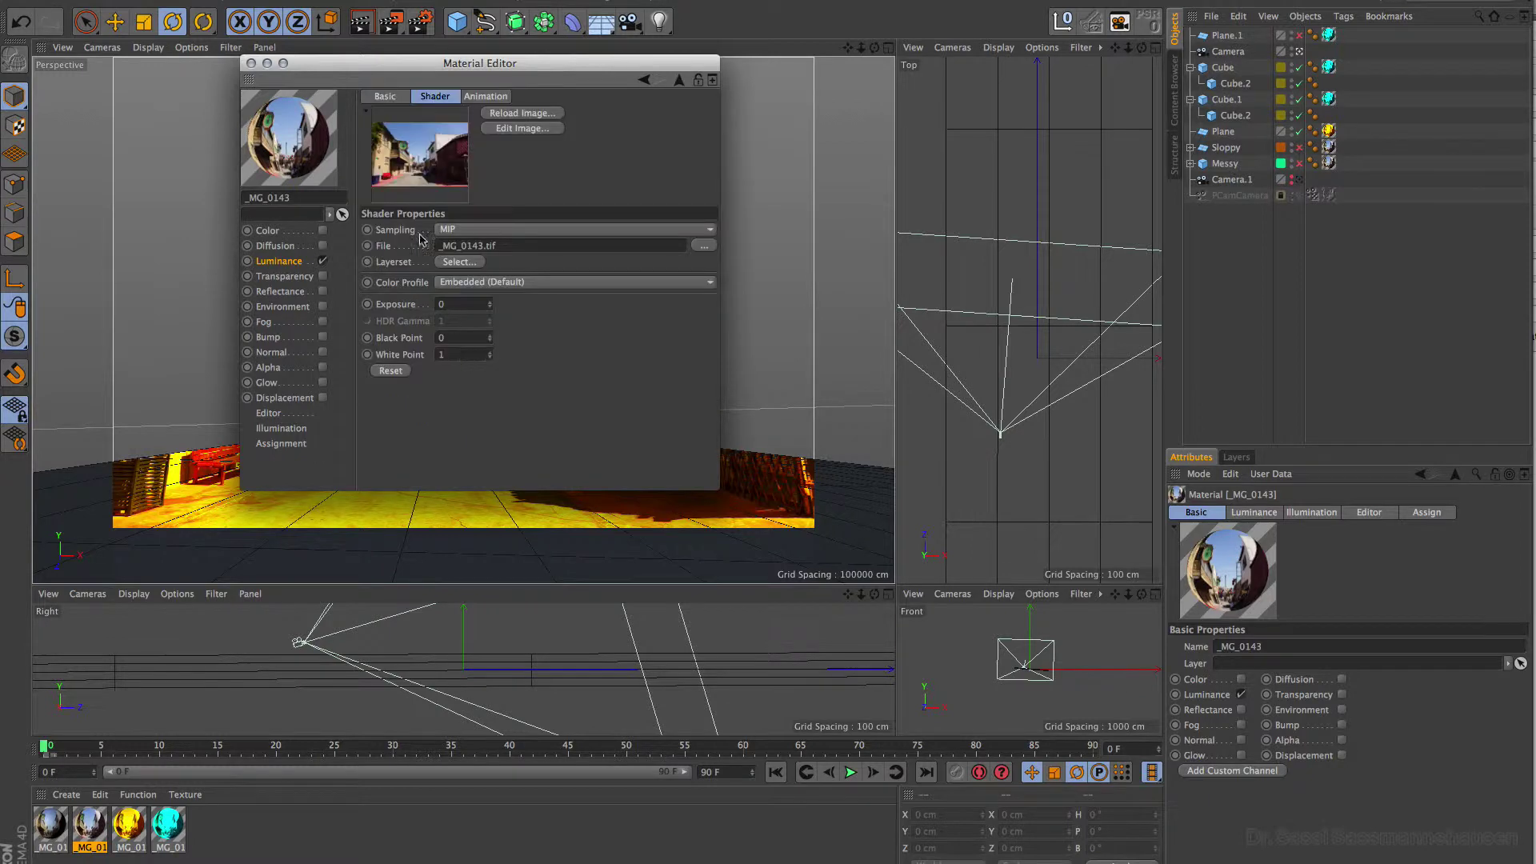
{"action": "right_click", "coordinate": [430, 145]}
{"action": "left_click", "coordinate": [480, 162]}
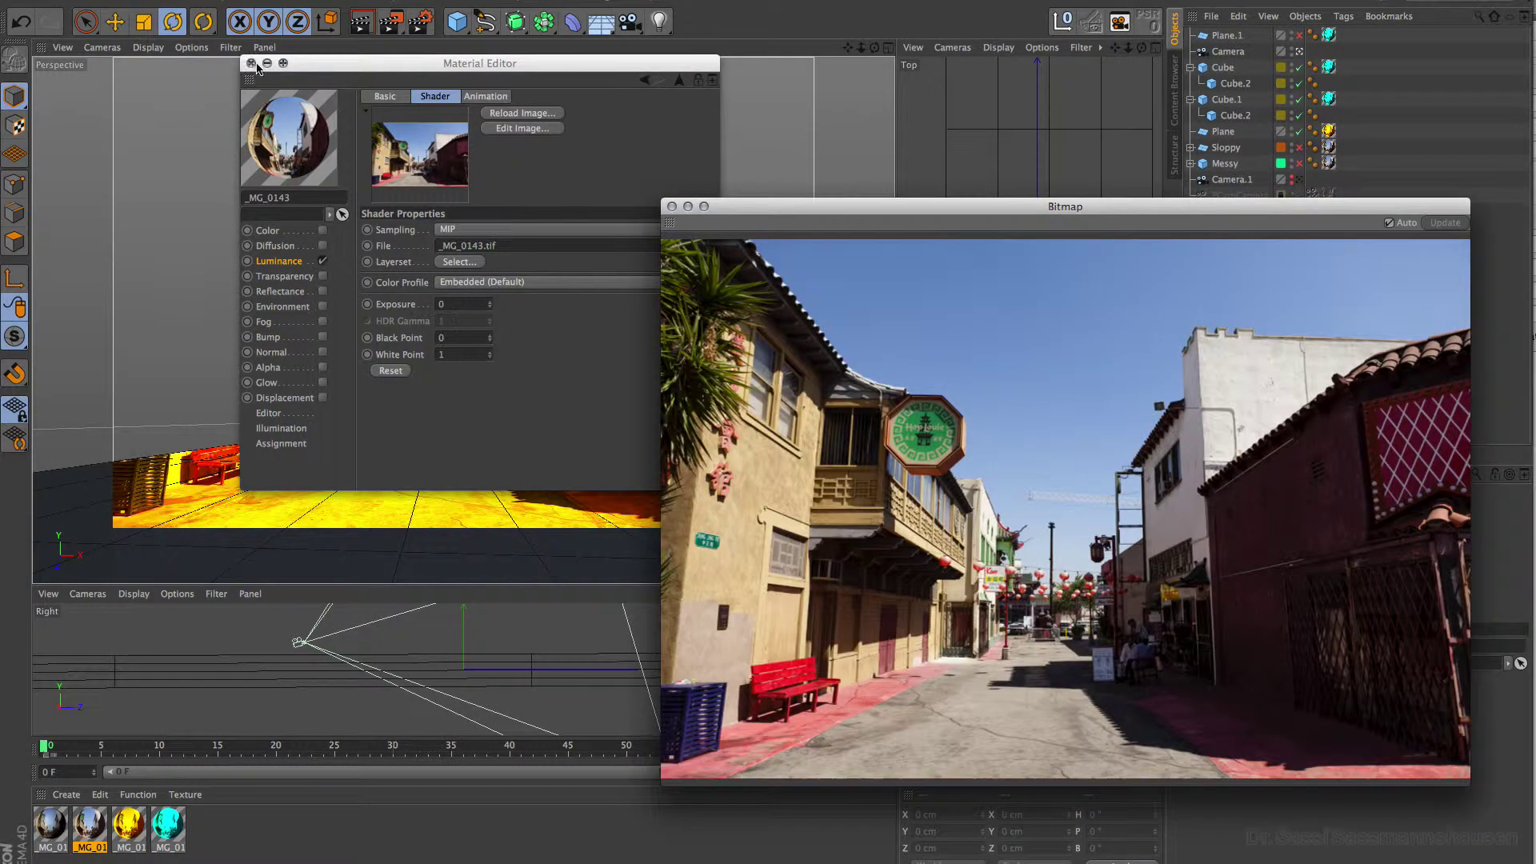
{"action": "left_click", "coordinate": [250, 64]}
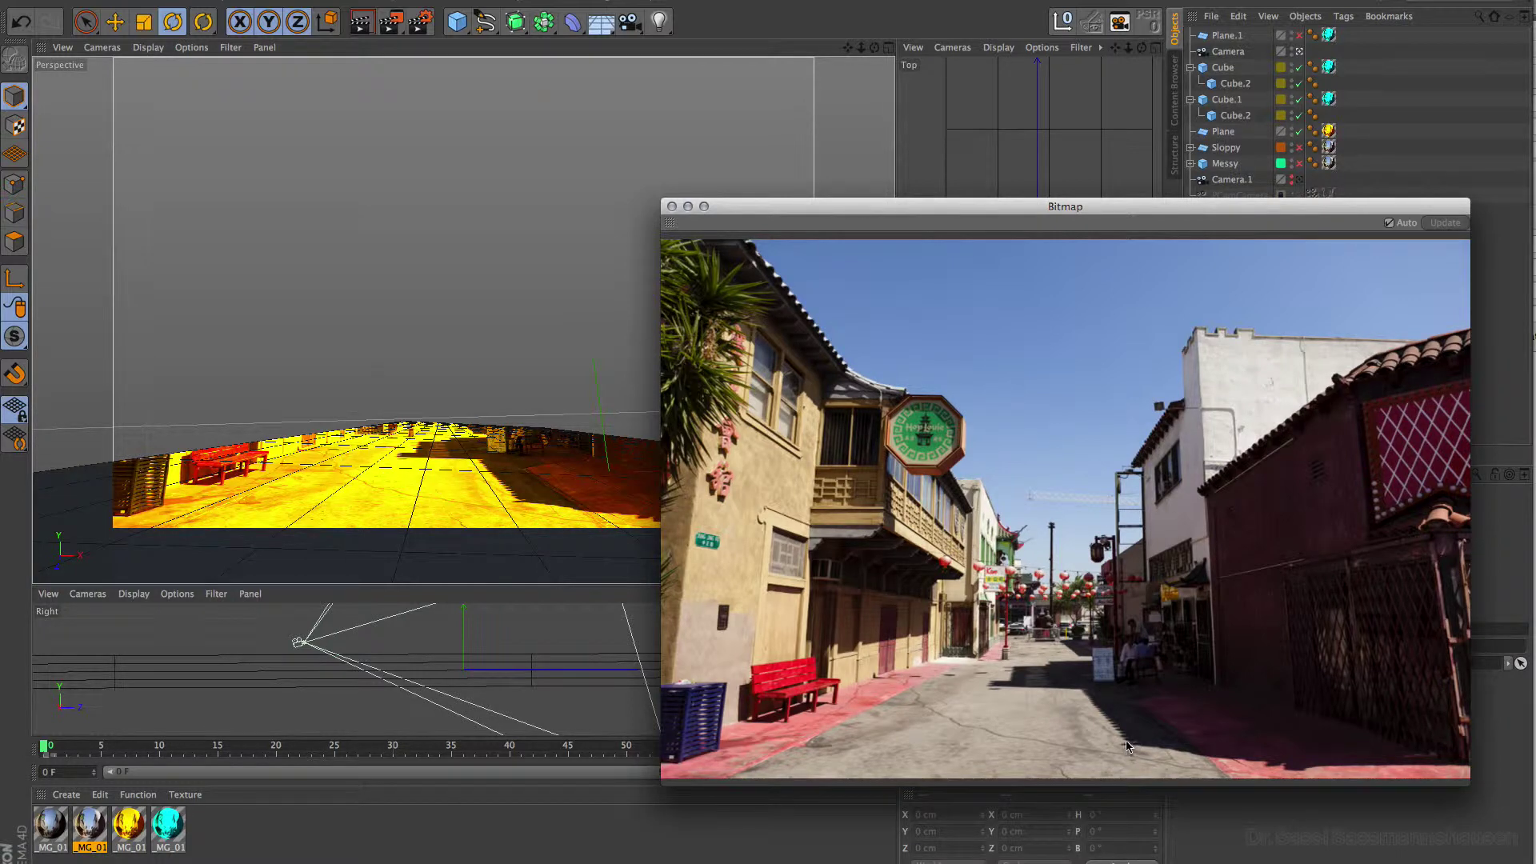
- Move the Bitmap viewer to the screen bottom and scrub the camera animation from frame 0 to 90
{"action": "left_click_drag", "start_coordinate": [772, 207], "coordinate": [509, 821]}
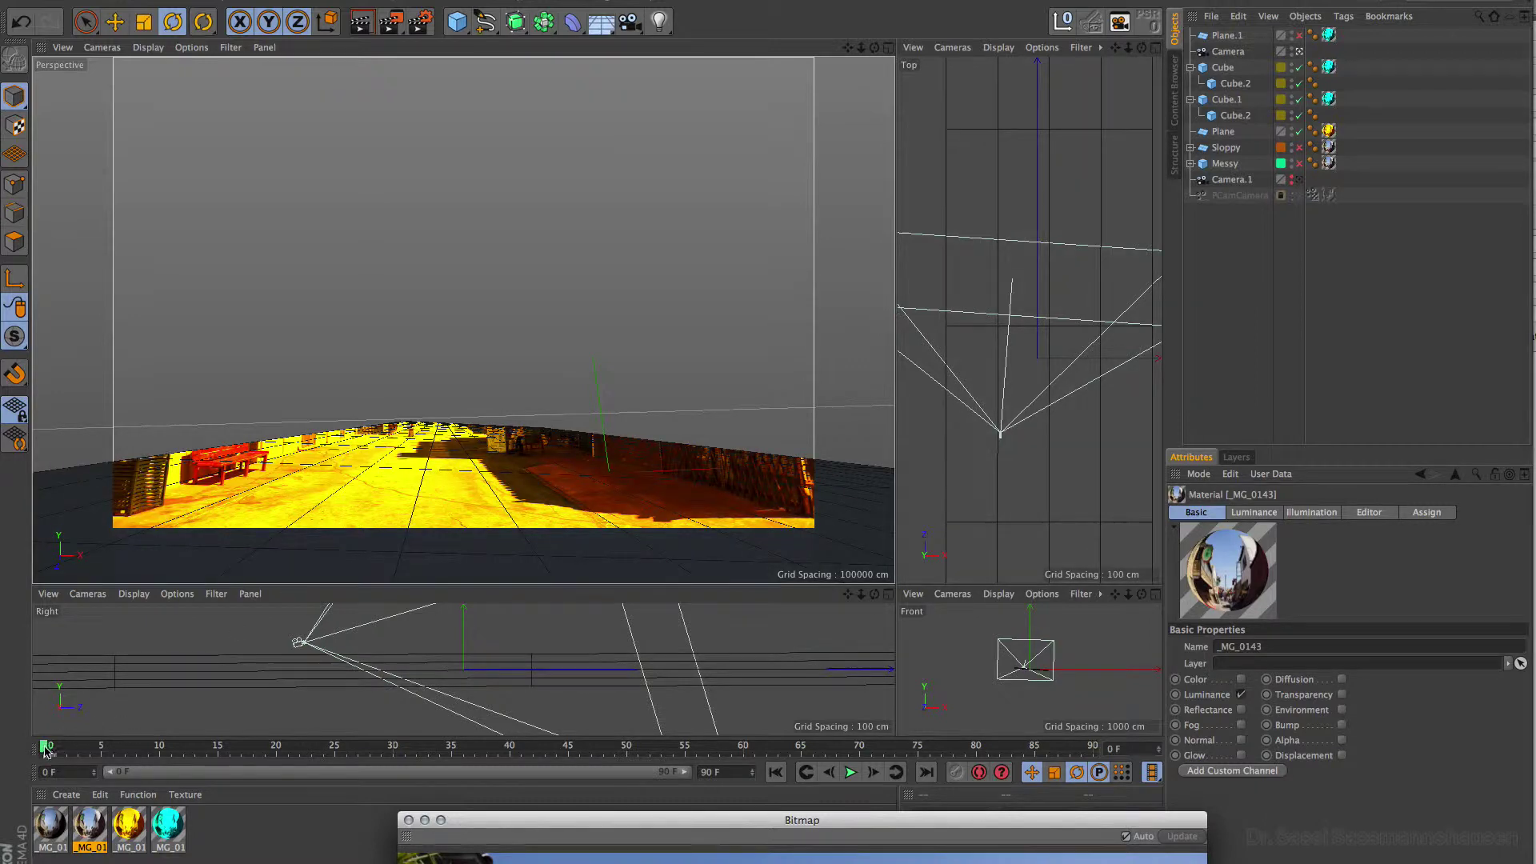
{"action": "left_click_drag", "start_coordinate": [48, 749], "coordinate": [1093, 749]}
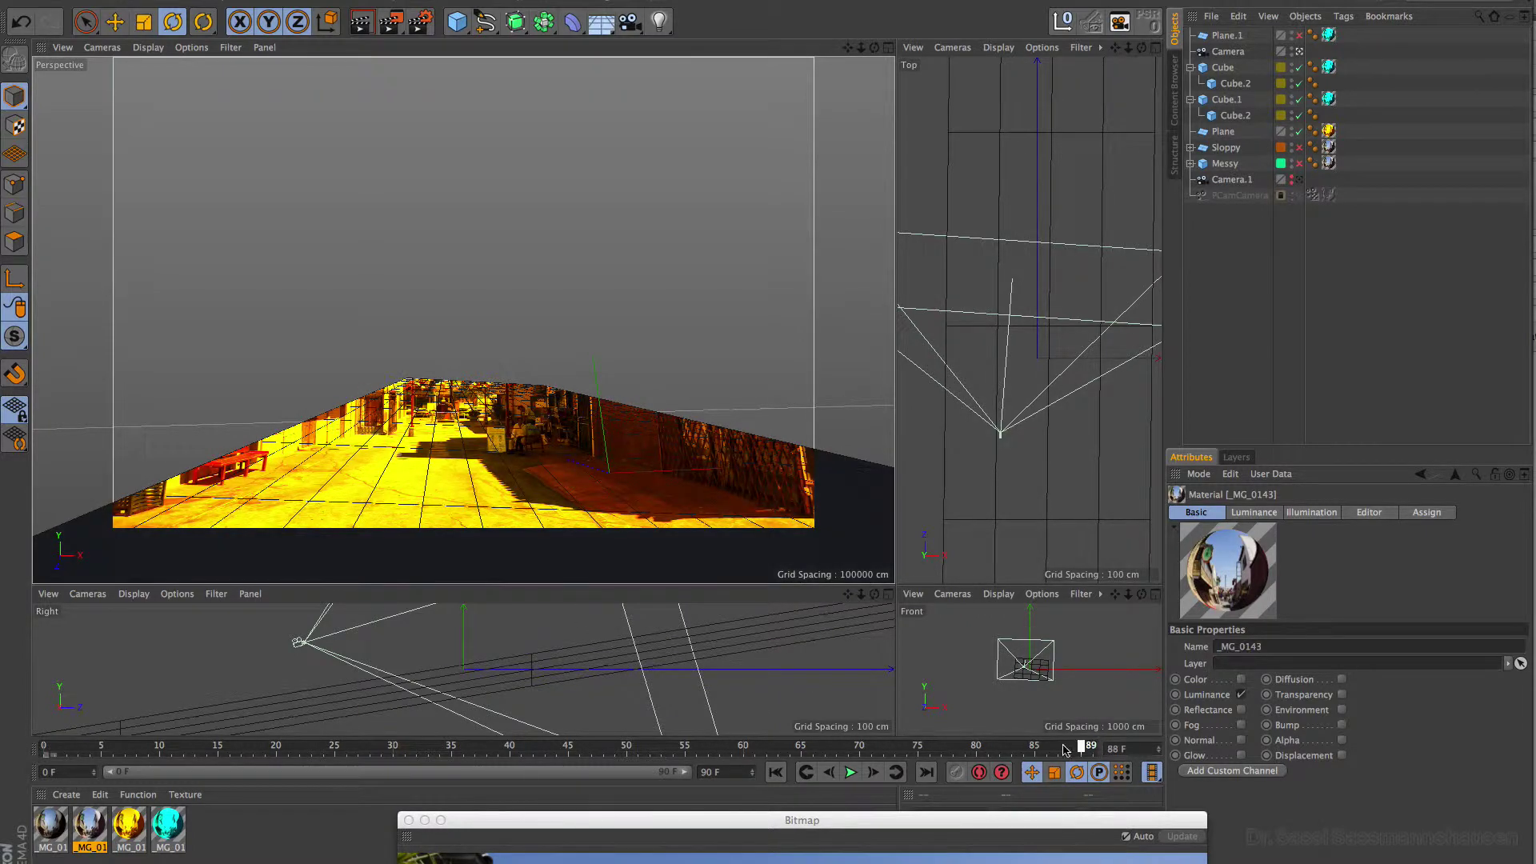
{"action": "left_click_drag", "start_coordinate": [1091, 747], "coordinate": [42, 747]}
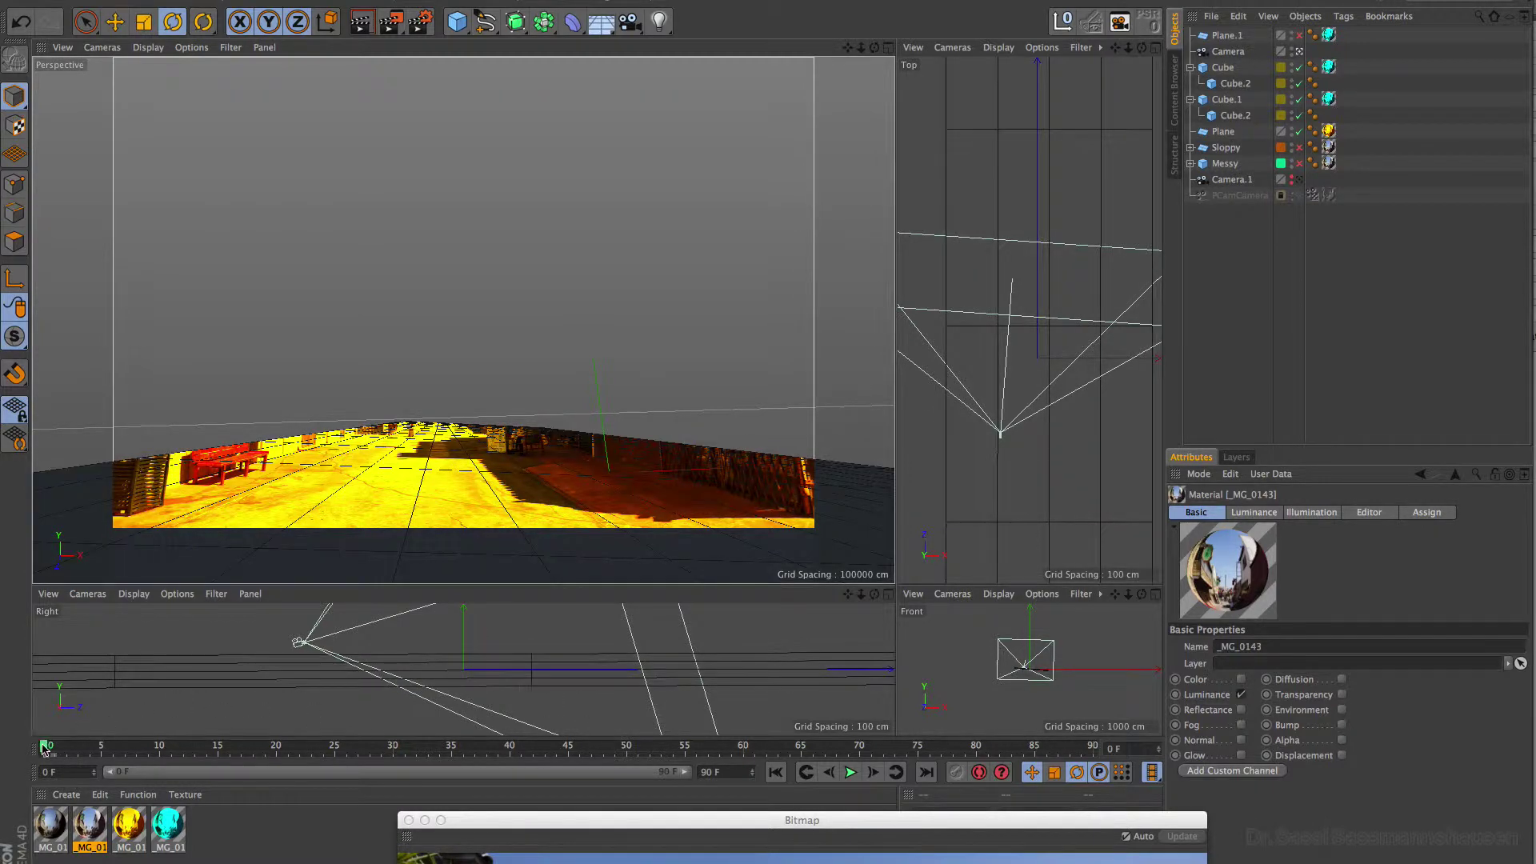
{"action": "left_click_drag", "start_coordinate": [46, 747], "coordinate": [1091, 748]}
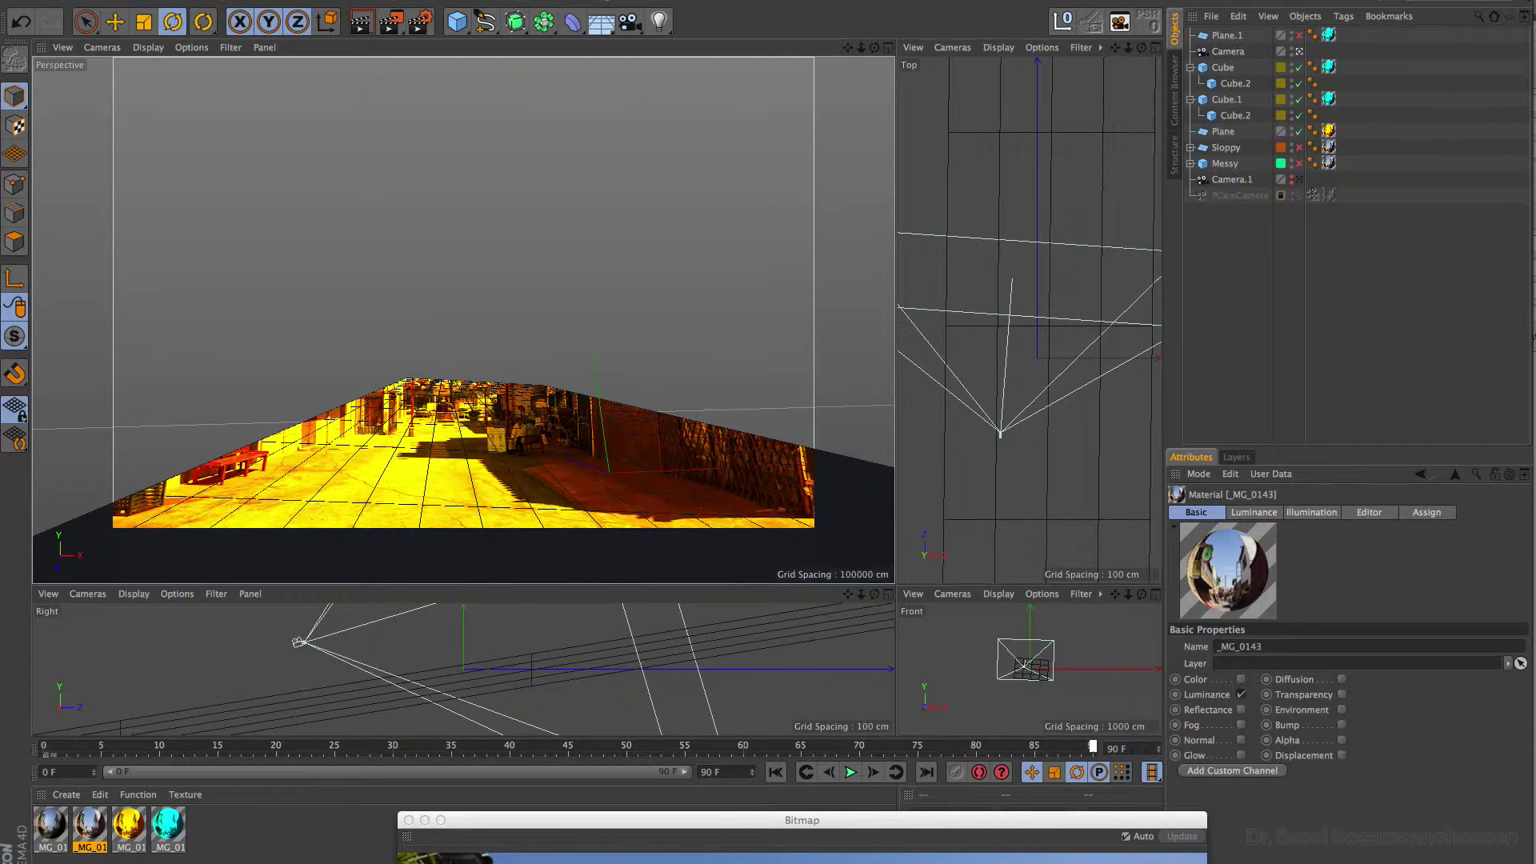
{"action": "mouse_move", "coordinate": [1092, 747]}
{"action": "left_mouse_down"}
{"action": "mouse_move", "coordinate": [48, 747]}
{"action": "mouse_move", "coordinate": [1091, 748]}
{"action": "left_mouse_up"}
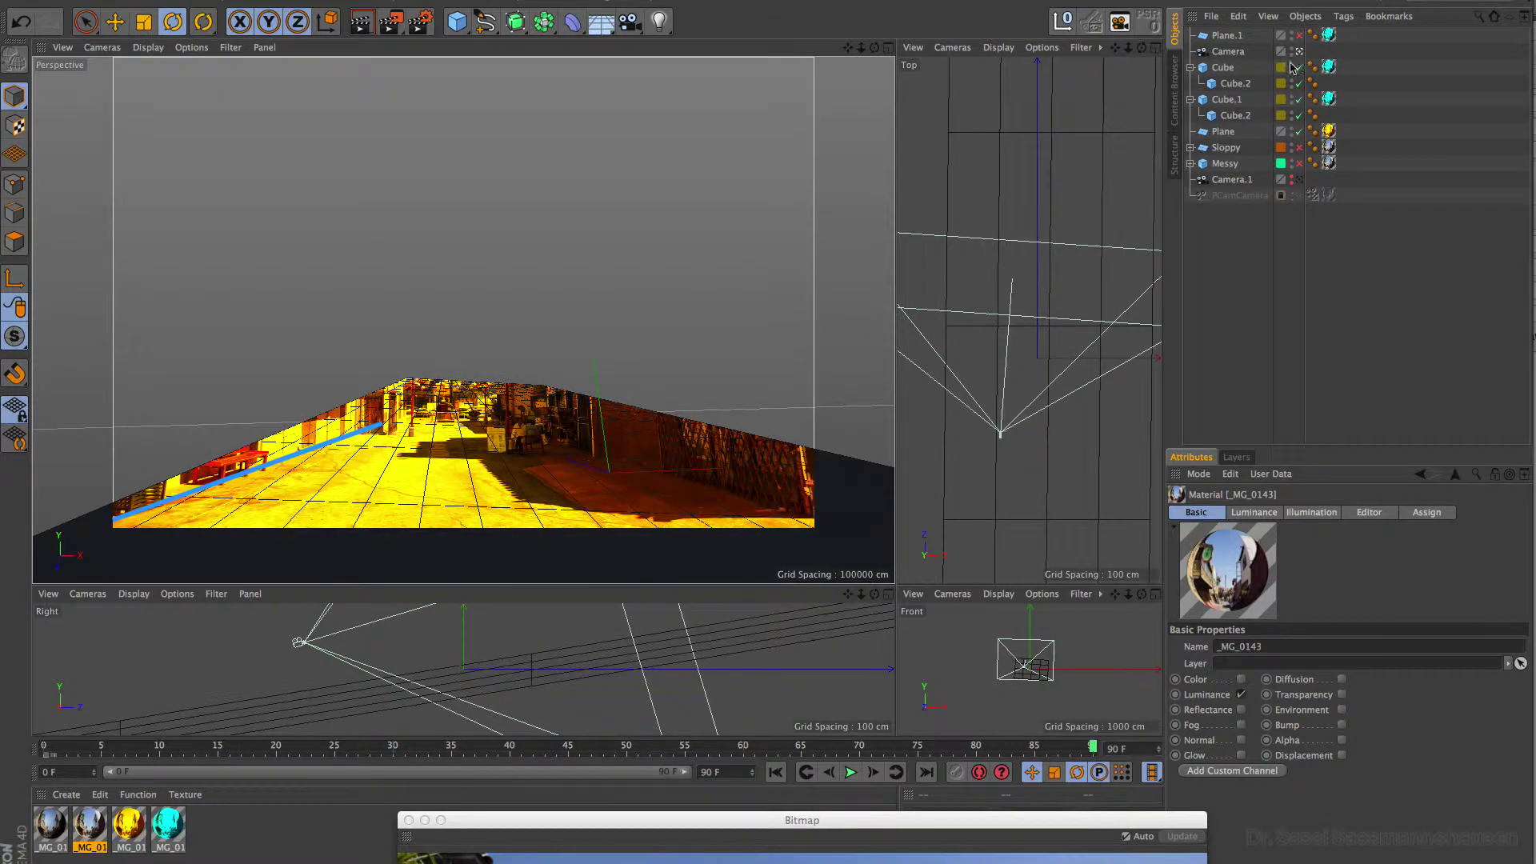
- Show the Plane.1 wall and scrub the timeline to check it against the camera move
{"action": "left_click", "coordinate": [1298, 36]}
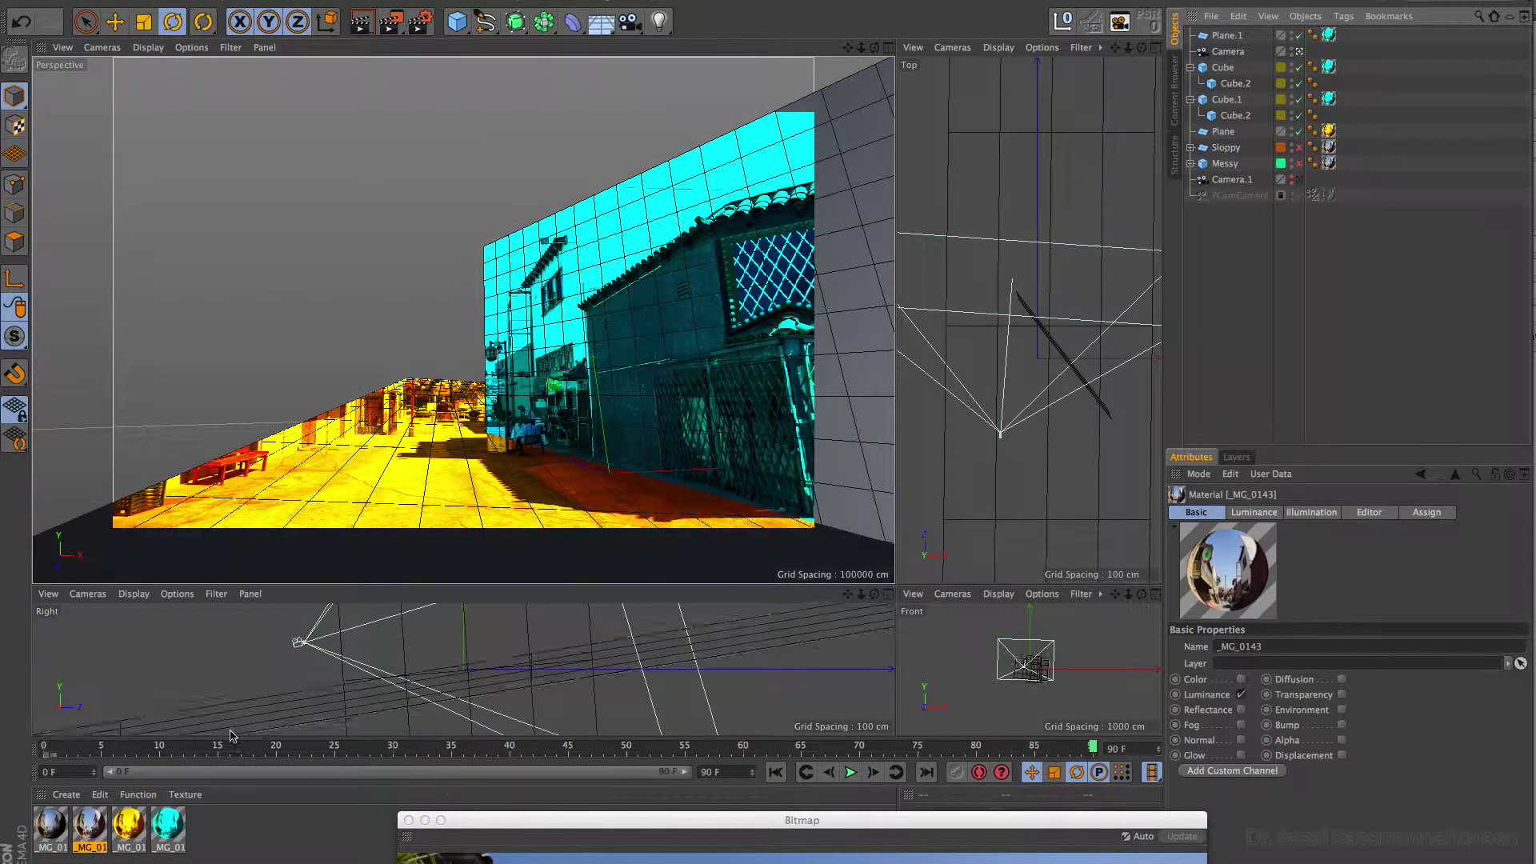
{"action": "left_click_drag", "start_coordinate": [1094, 746], "coordinate": [46, 747]}
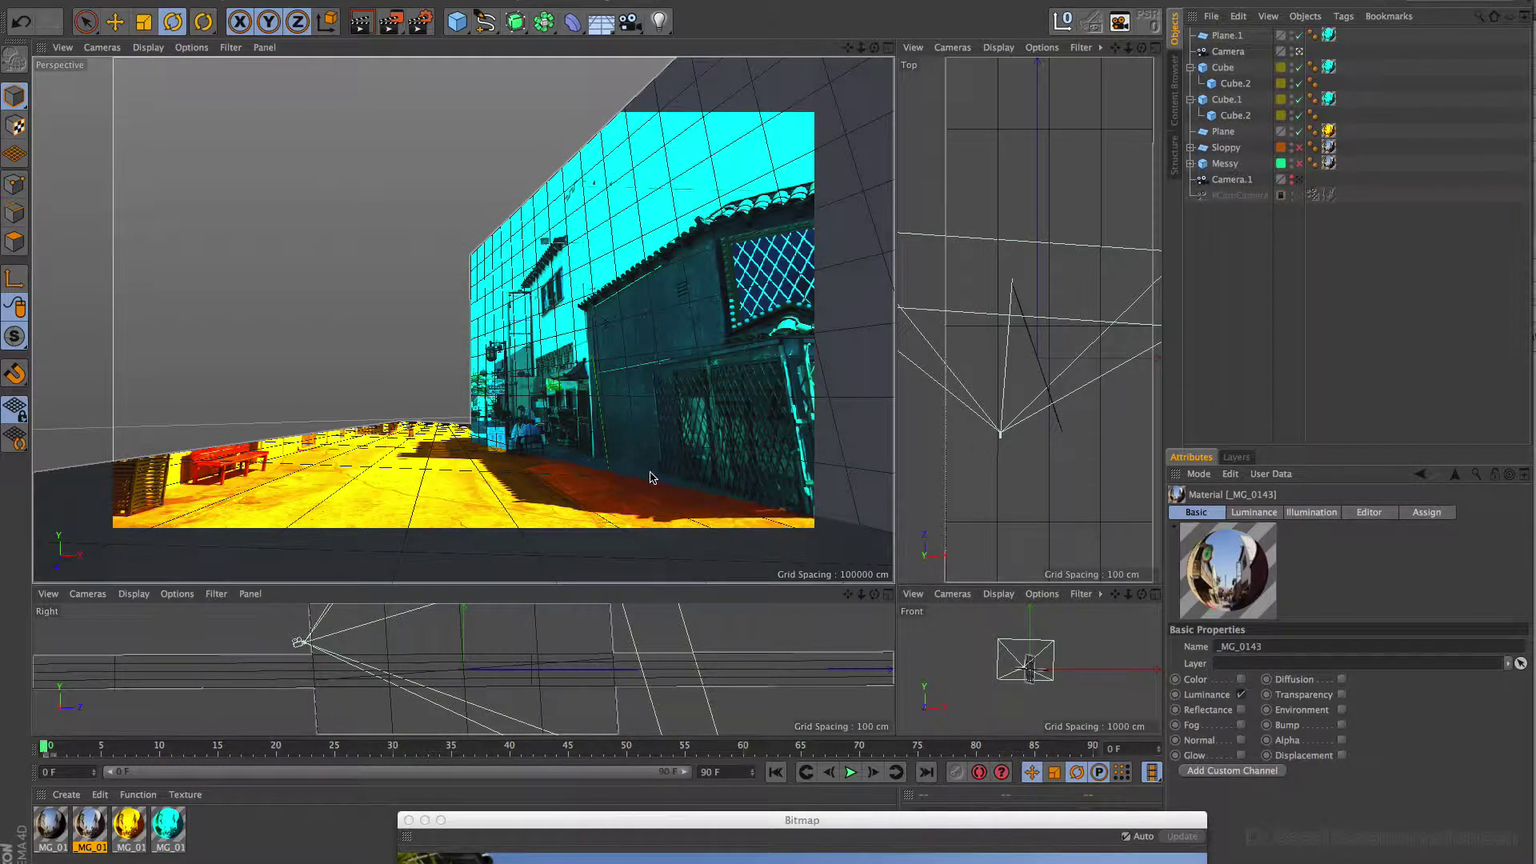
{"action": "left_click", "coordinate": [117, 20]}
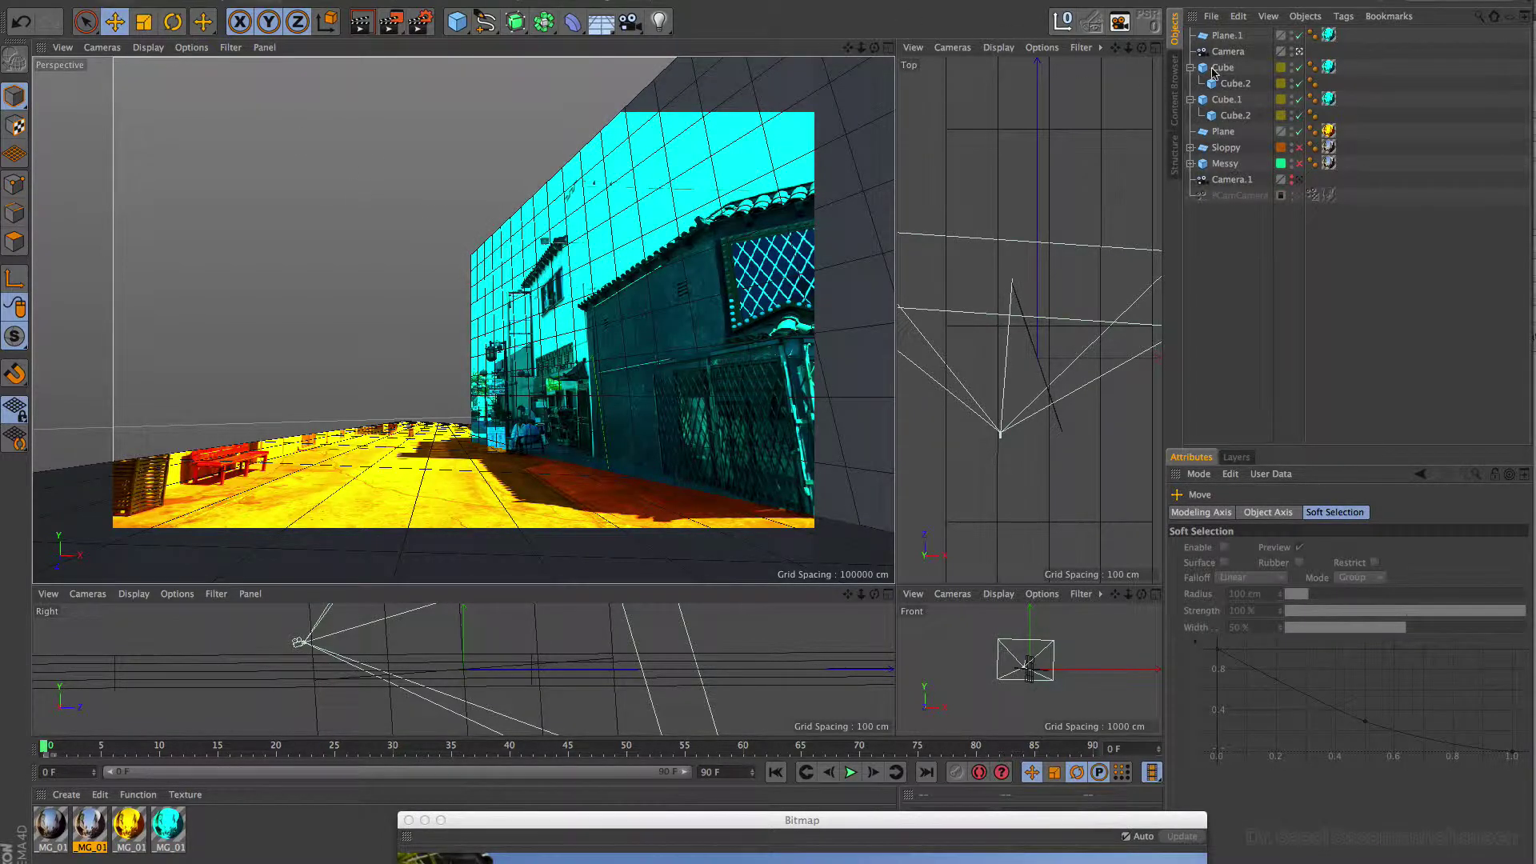
- Slide Plane.1 along its axis, tilt it slightly, and play the animation to check it
{"action": "left_click", "coordinate": [1226, 35]}
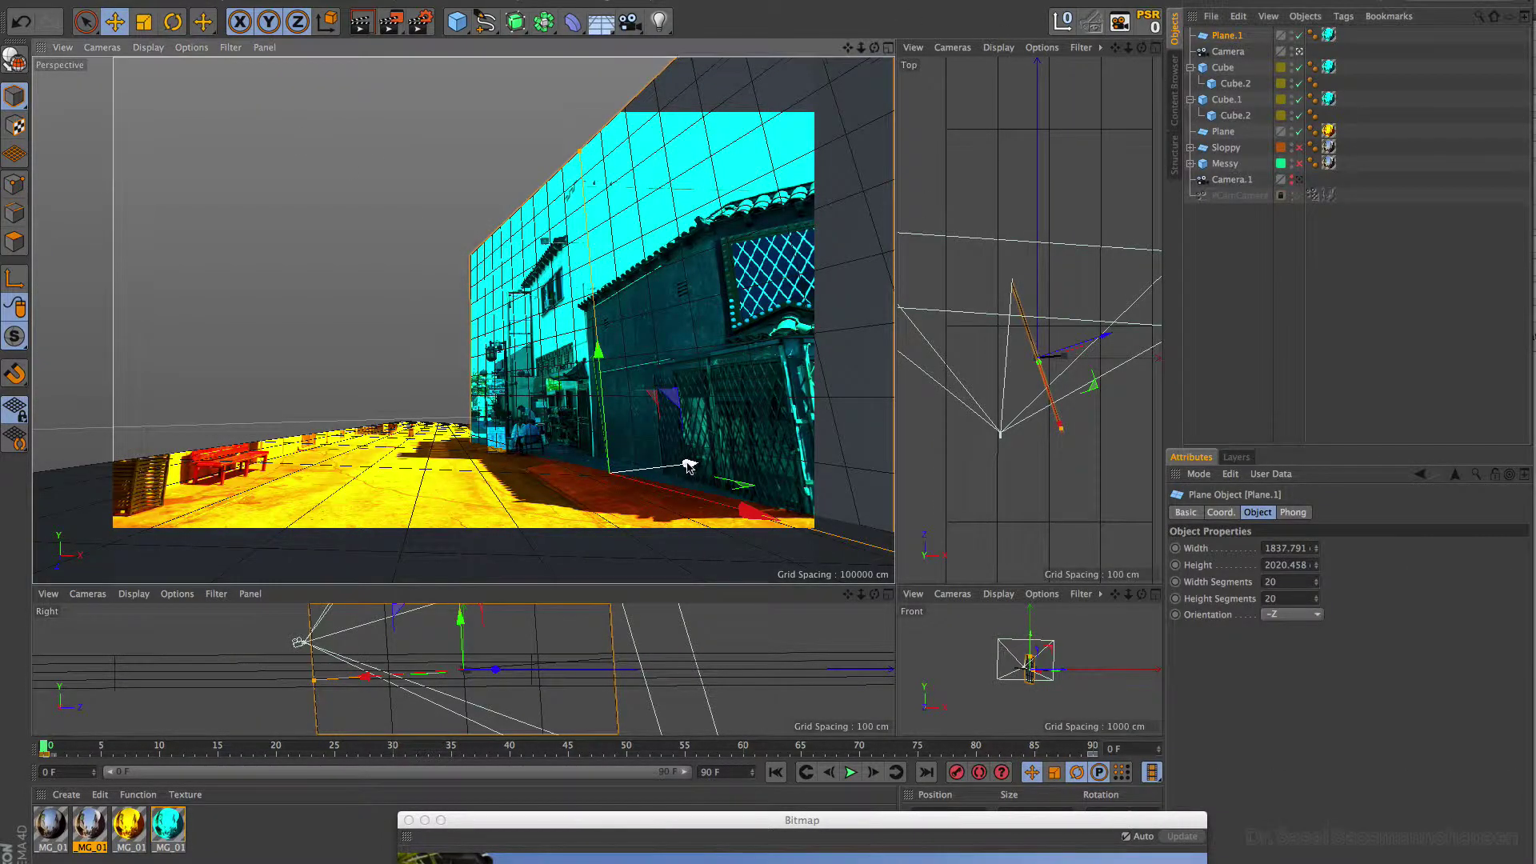
{"action": "left_click_drag", "start_coordinate": [685, 464], "coordinate": [716, 463]}
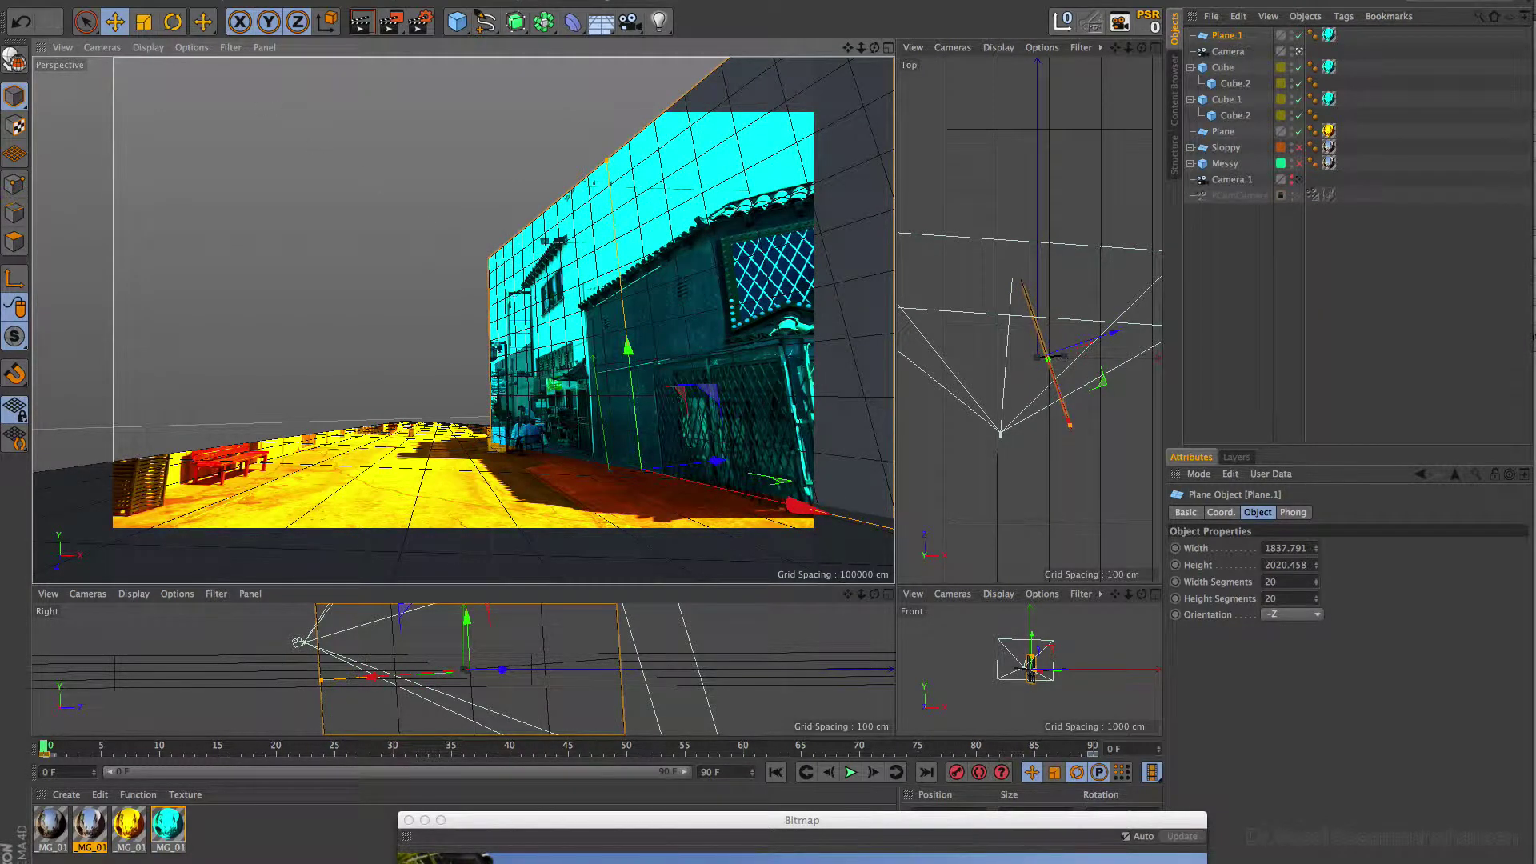
{"action": "left_click", "coordinate": [174, 22]}
{"action": "left_click_drag", "start_coordinate": [663, 486], "coordinate": [657, 489]}
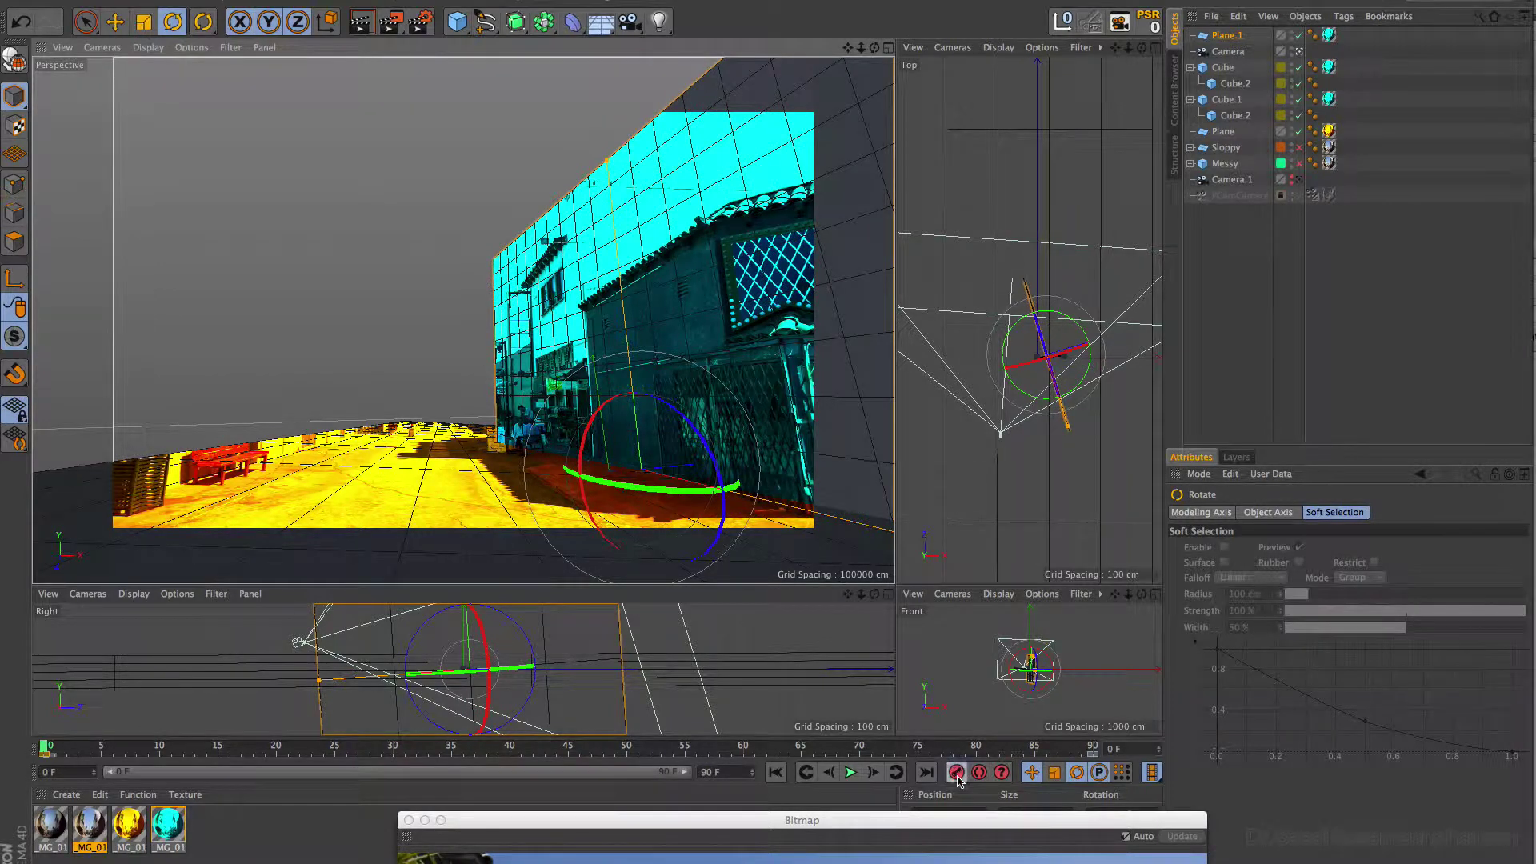
{"action": "left_click", "coordinate": [895, 771]}
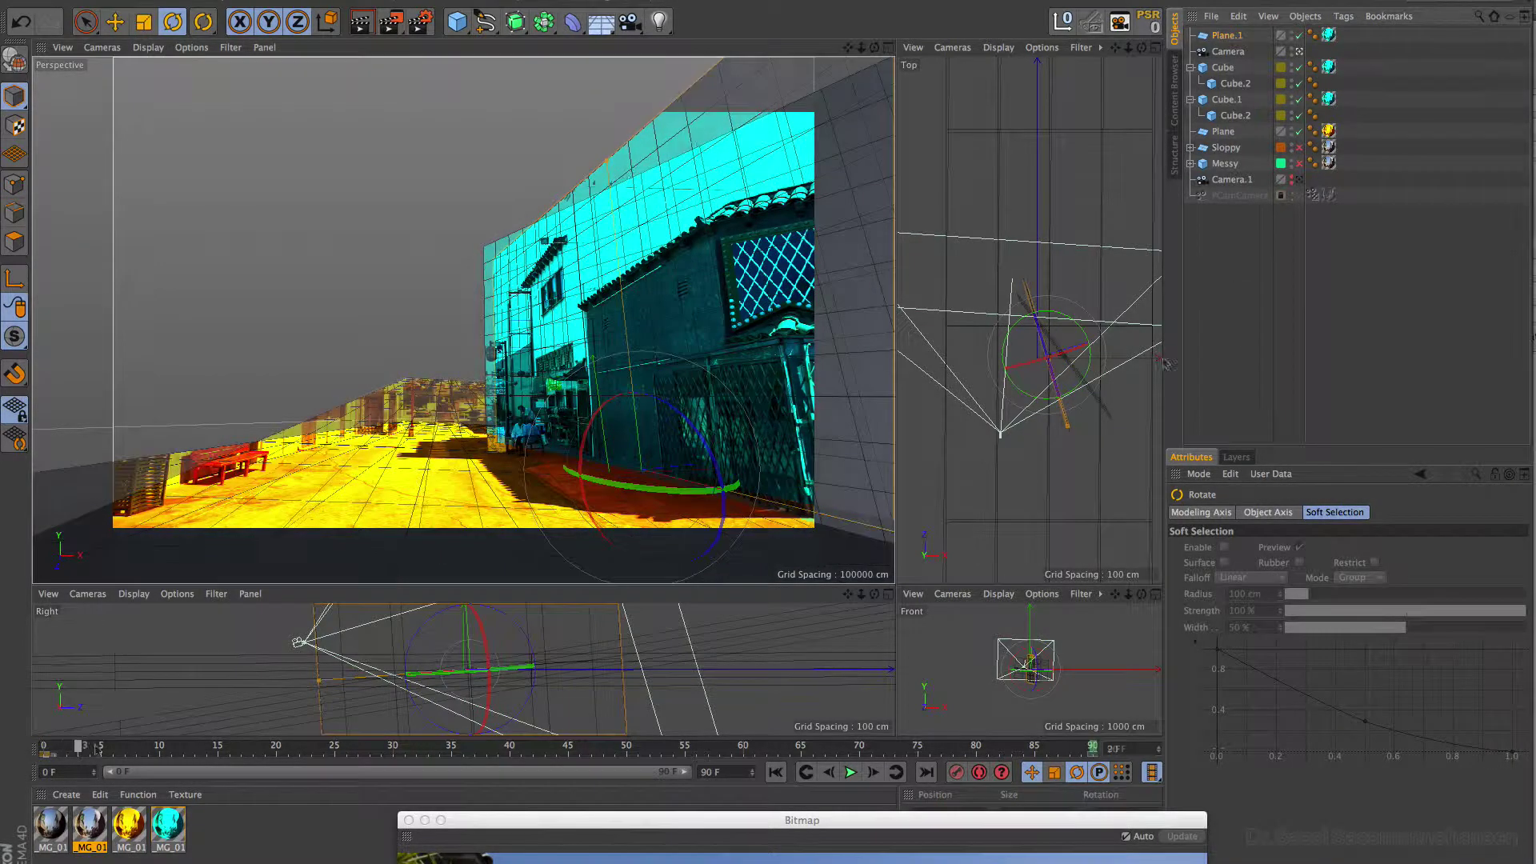
- Nudge and rotate Plane.1 again, then record a keyframe for its placement
{"action": "key", "text": "e"}
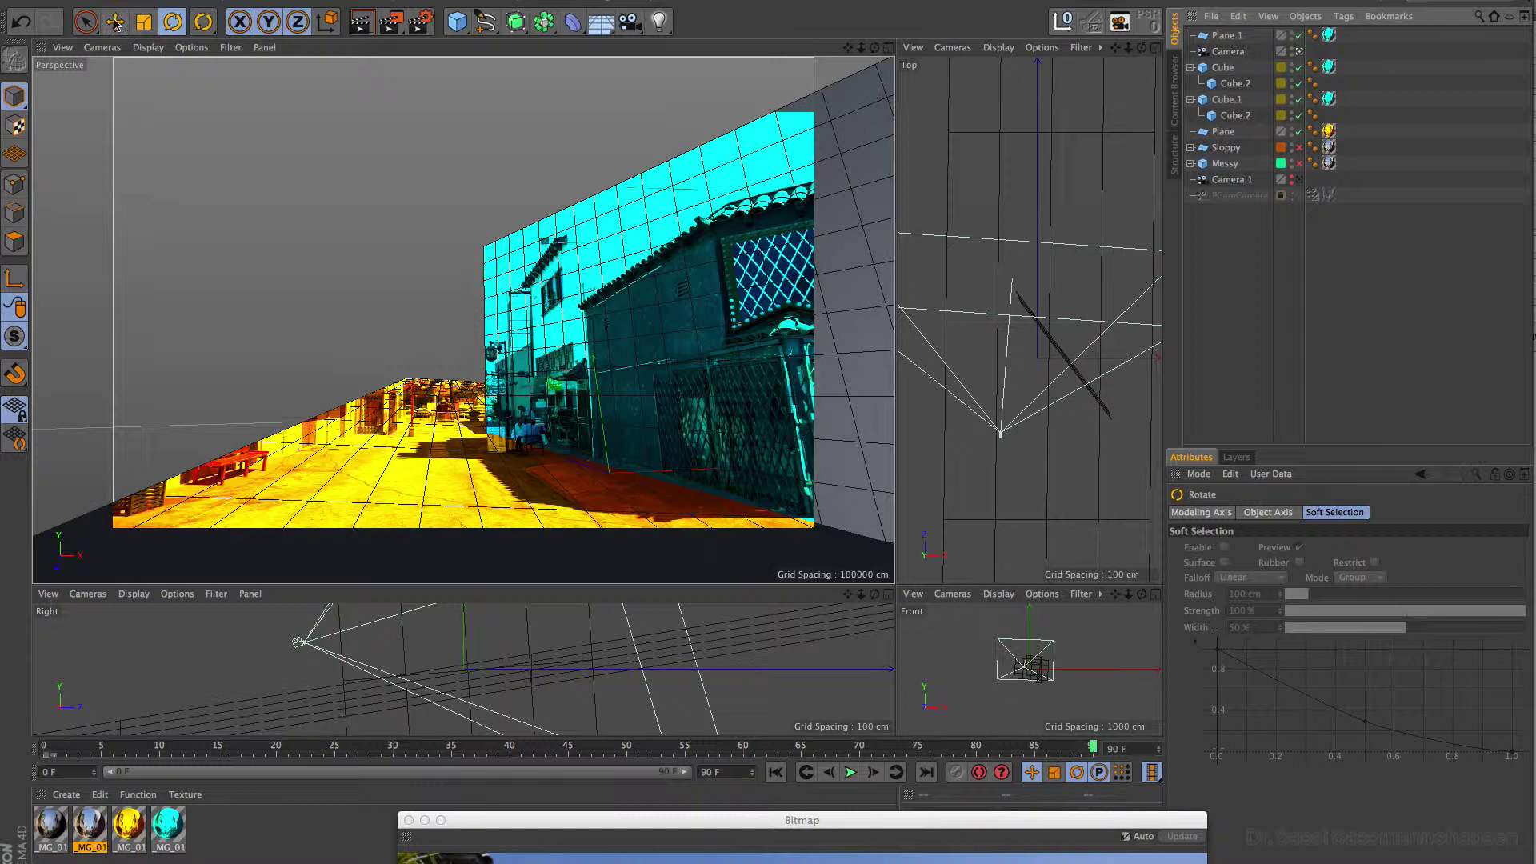
{"action": "left_click", "coordinate": [1224, 35]}
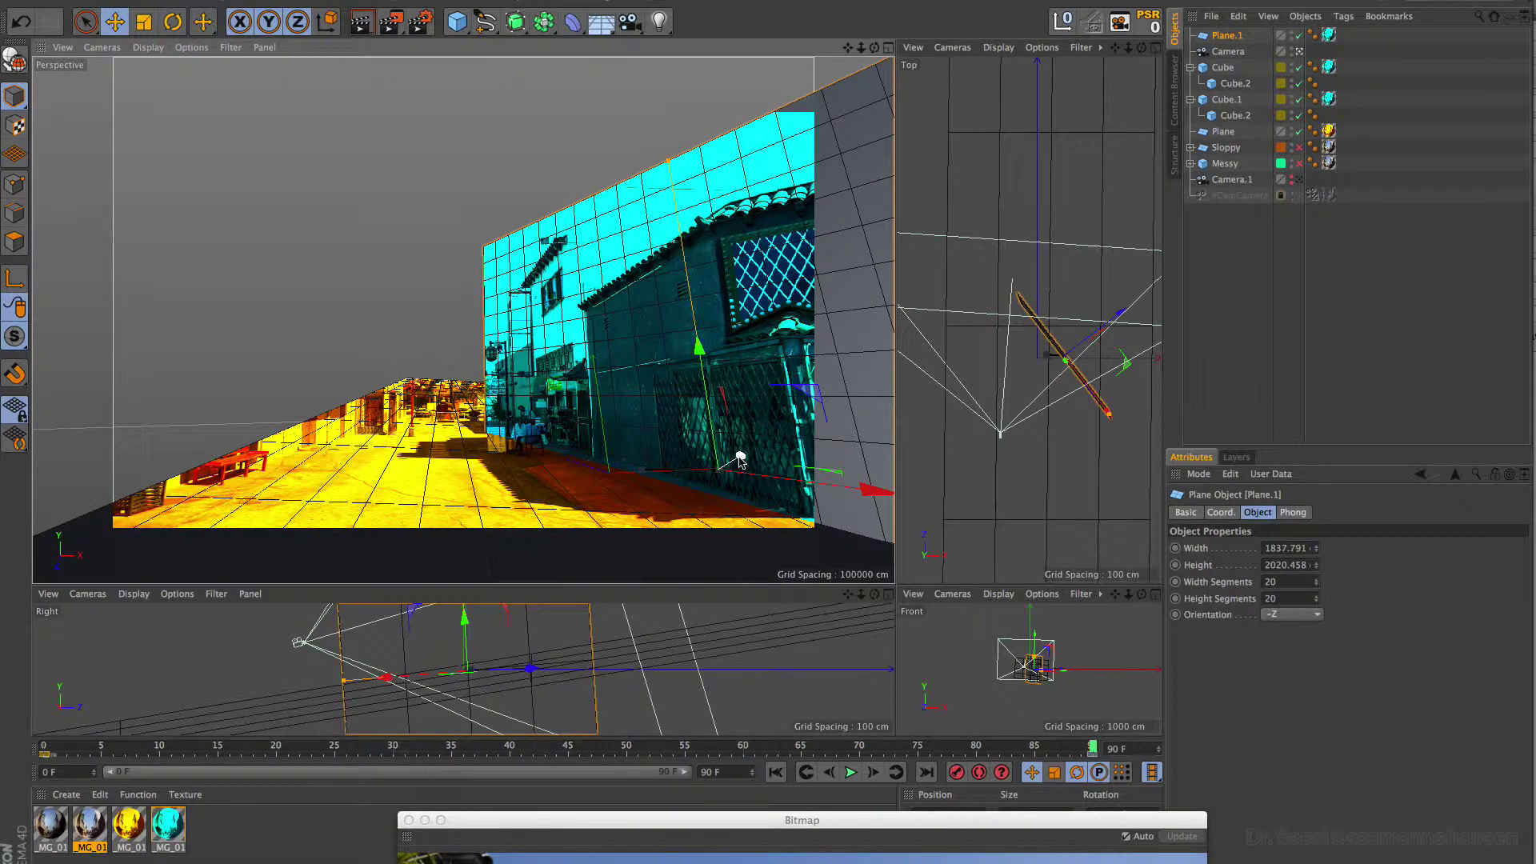
{"action": "left_click_drag", "start_coordinate": [741, 460], "coordinate": [741, 459]}
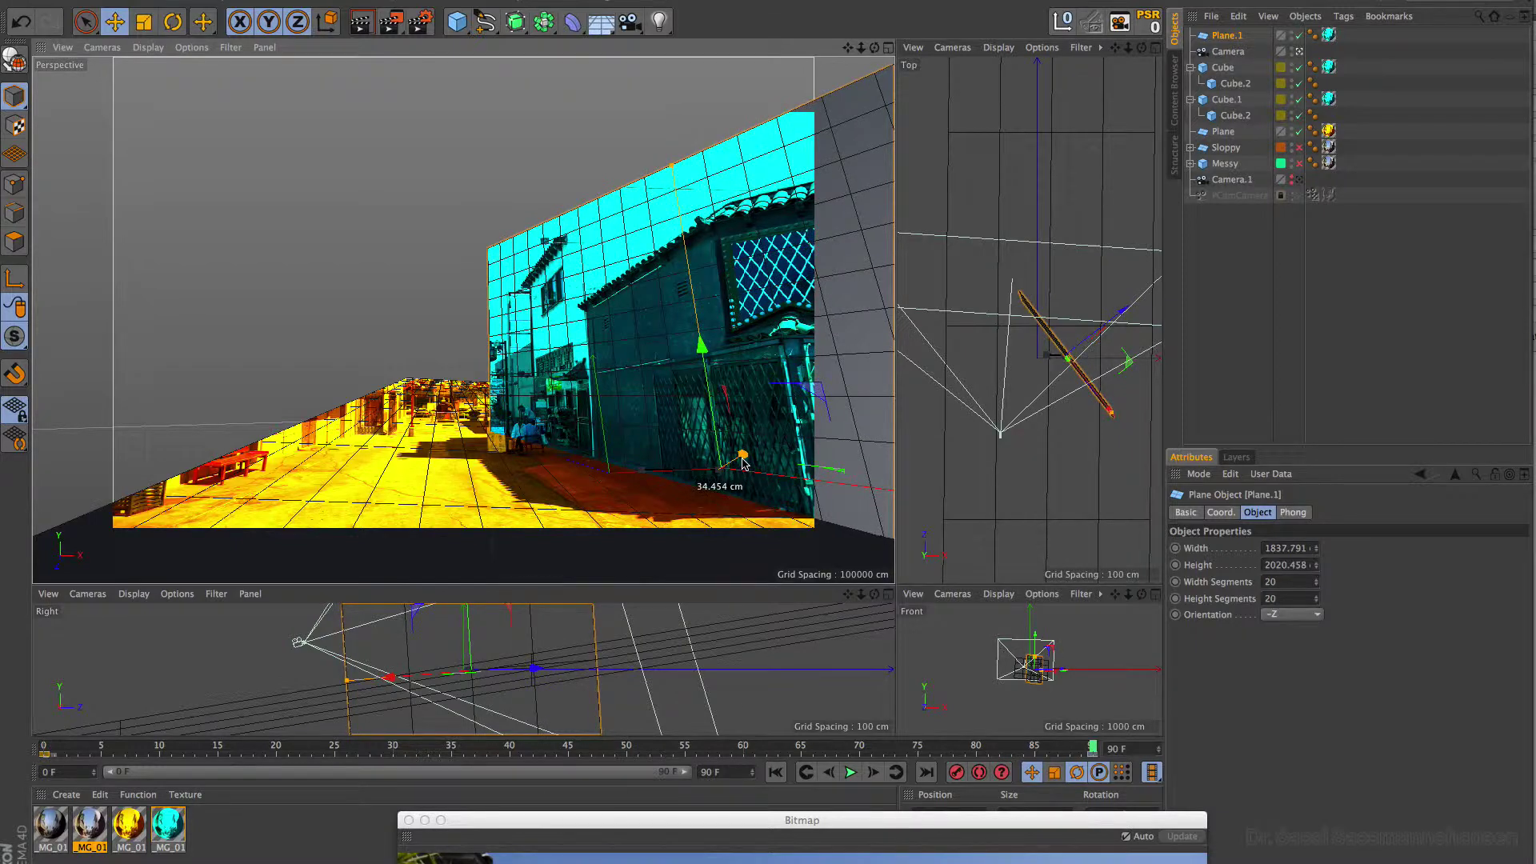
{"action": "left_click", "coordinate": [173, 20]}
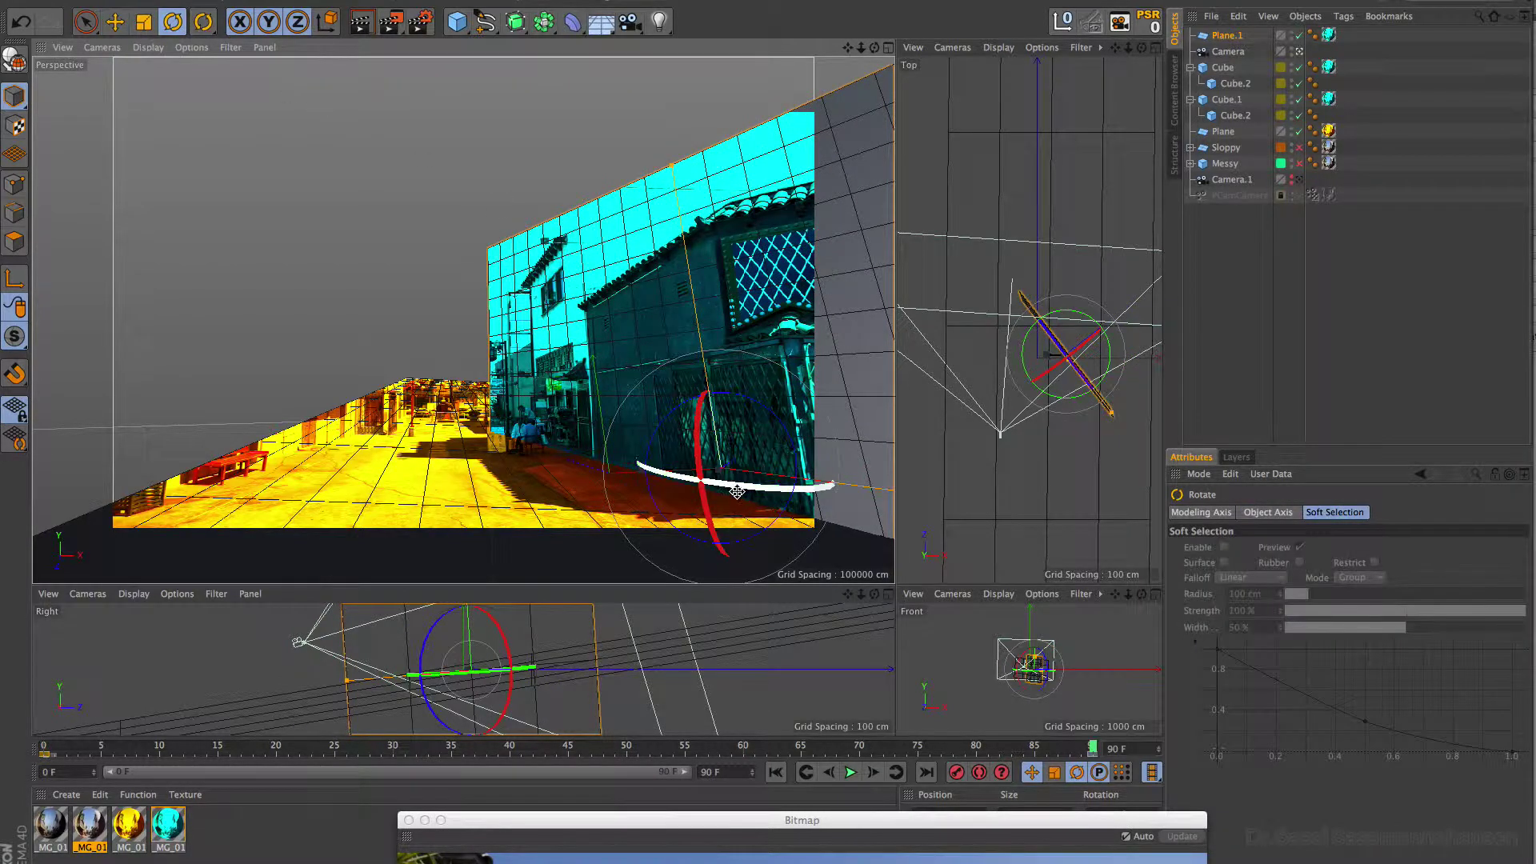
{"action": "left_click_drag", "start_coordinate": [736, 491], "coordinate": [727, 483]}
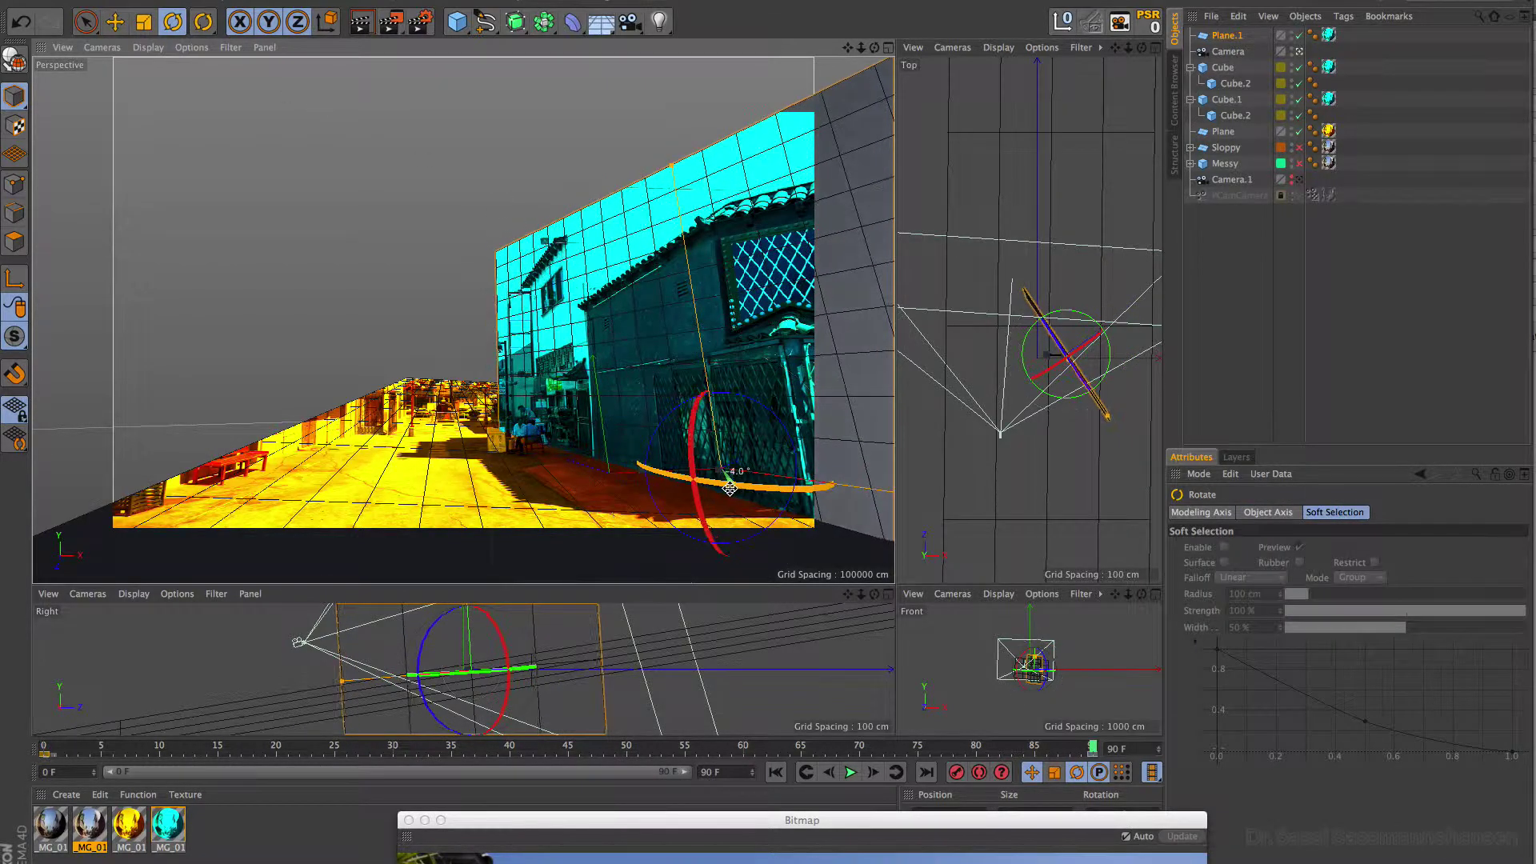
{"action": "left_click", "coordinate": [958, 775]}
- Deselect the wall and scrub the animation from start to end and back
{"action": "left_click_drag", "start_coordinate": [1092, 750], "coordinate": [43, 748]}
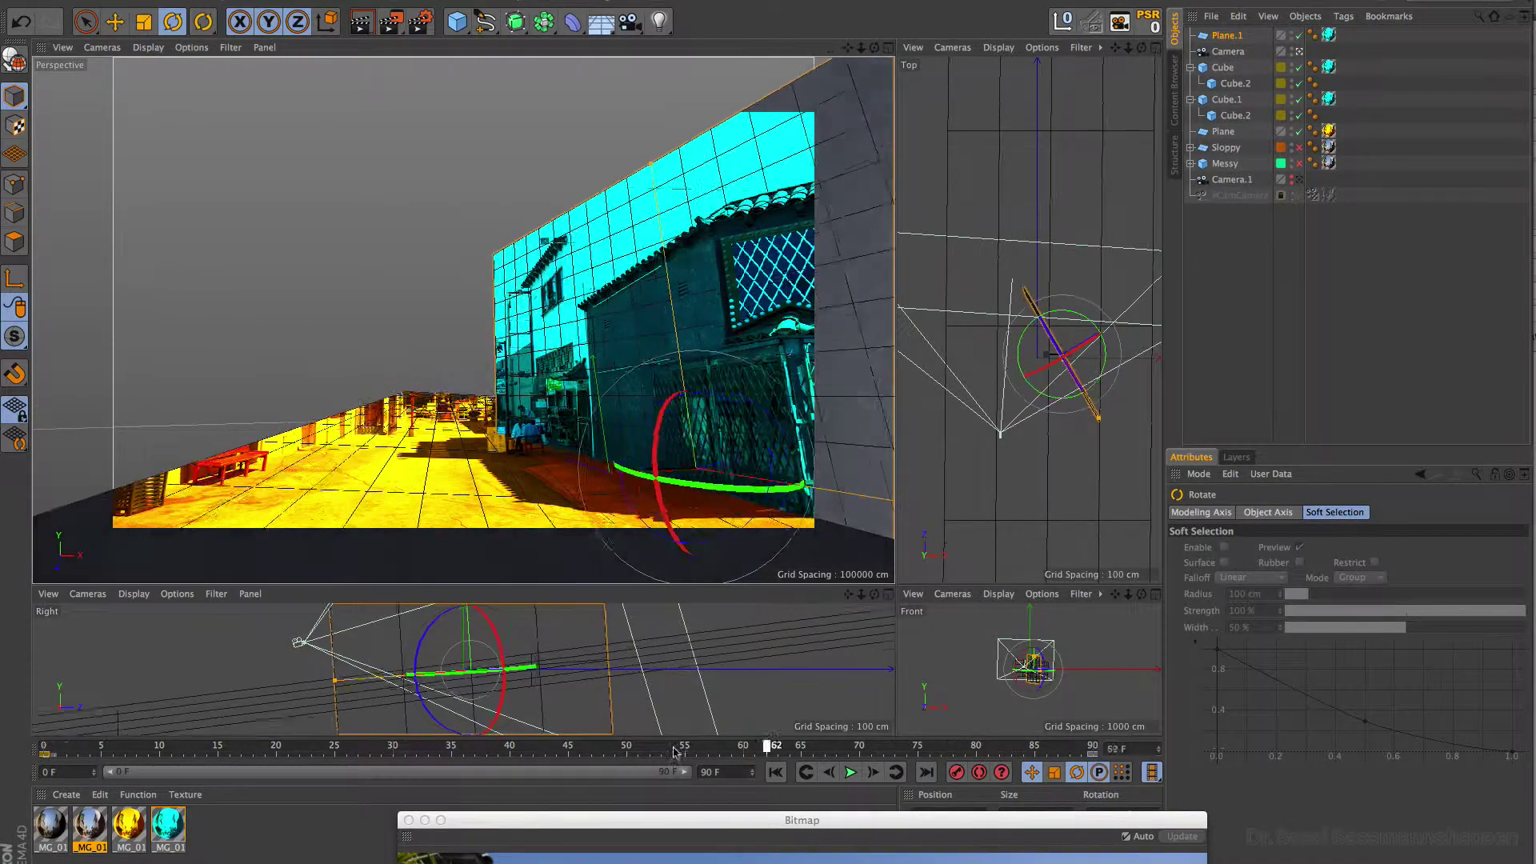
{"action": "key", "text": "ctrl+shift+a"}
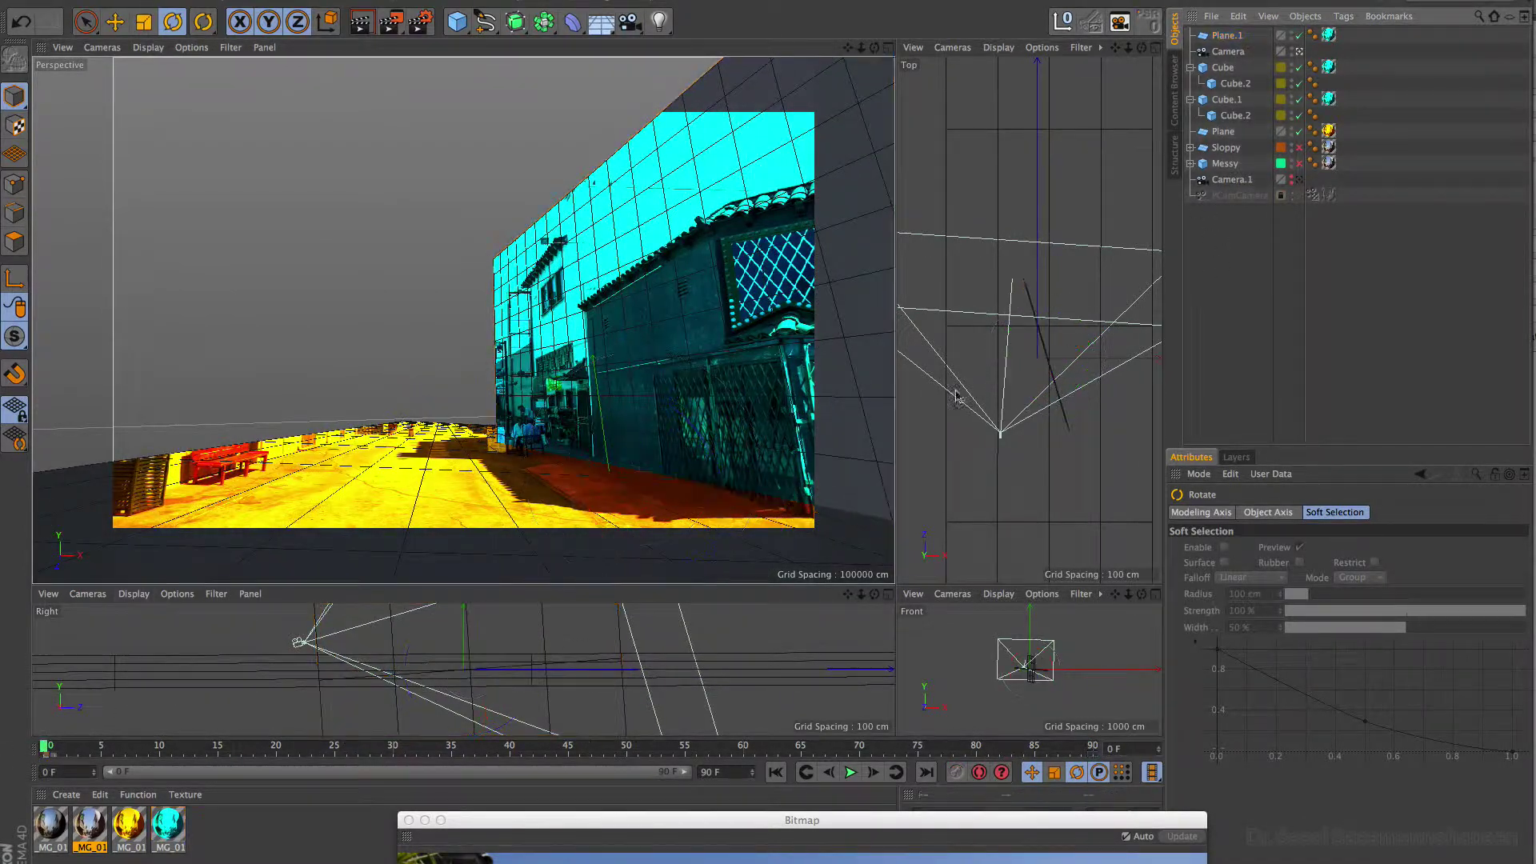
{"action": "left_click_drag", "start_coordinate": [47, 748], "coordinate": [1092, 749]}
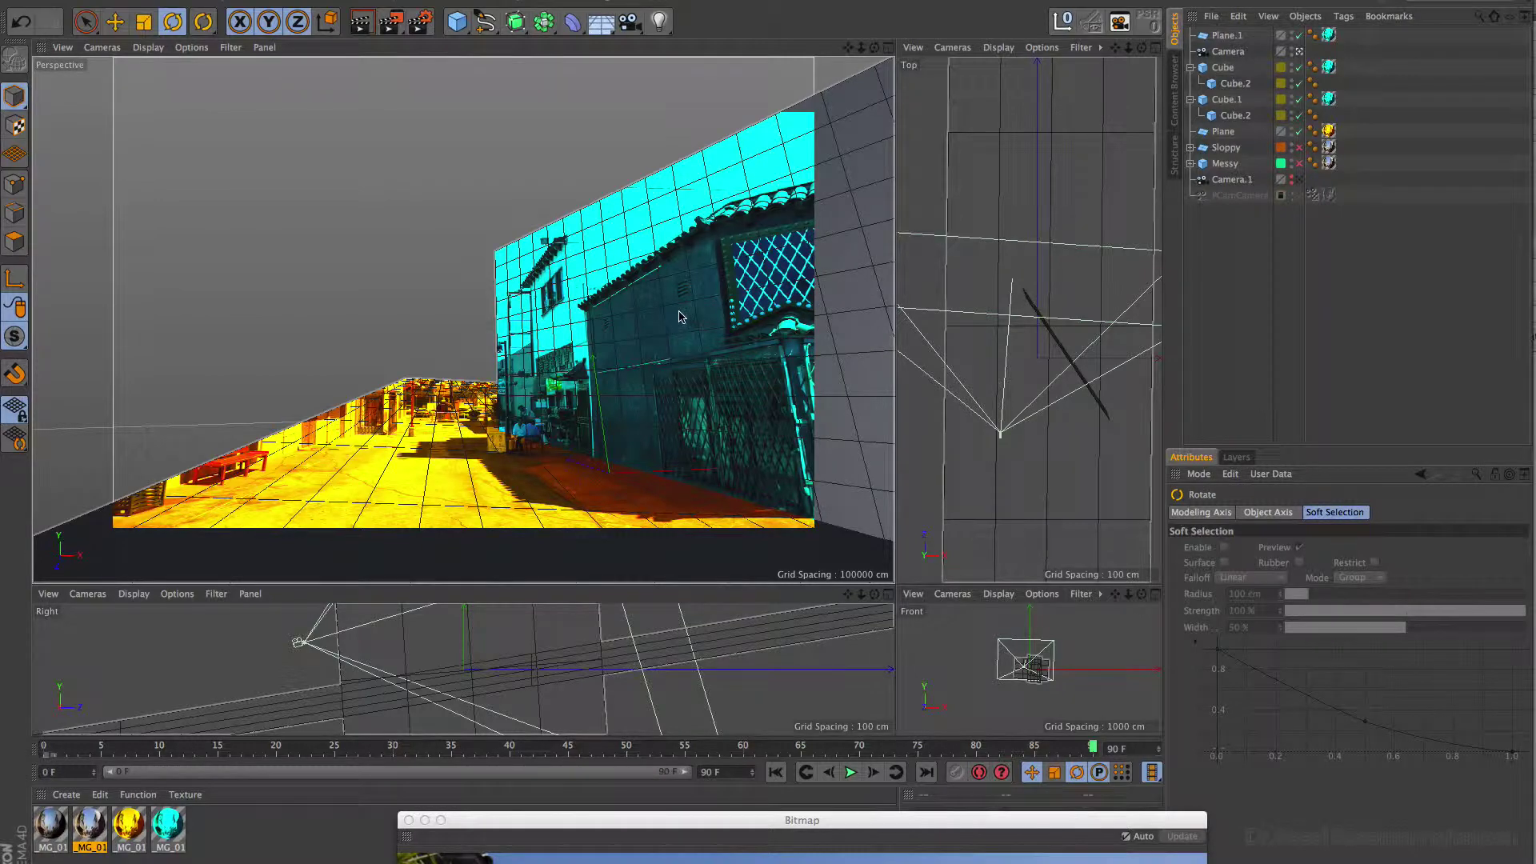
{"action": "mouse_move", "coordinate": [1095, 748]}
{"action": "left_mouse_down"}
{"action": "mouse_move", "coordinate": [82, 748]}
{"action": "mouse_move", "coordinate": [140, 749]}
{"action": "left_mouse_up"}
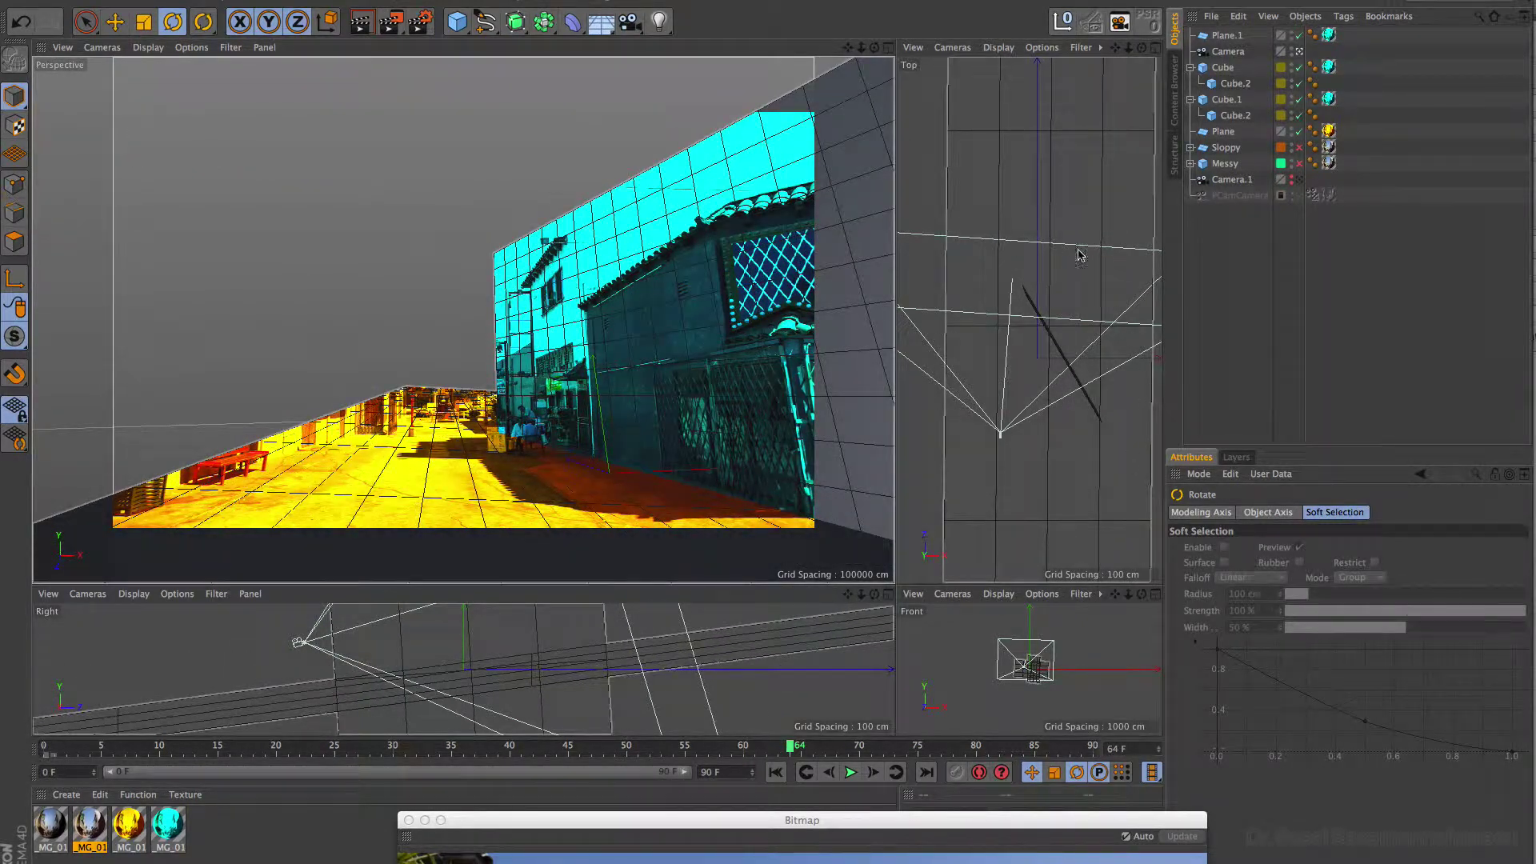
- Hide Plane.1 and enable the Forced Pers layer to show the cyan building cubes
{"action": "left_click", "coordinate": [1298, 87]}
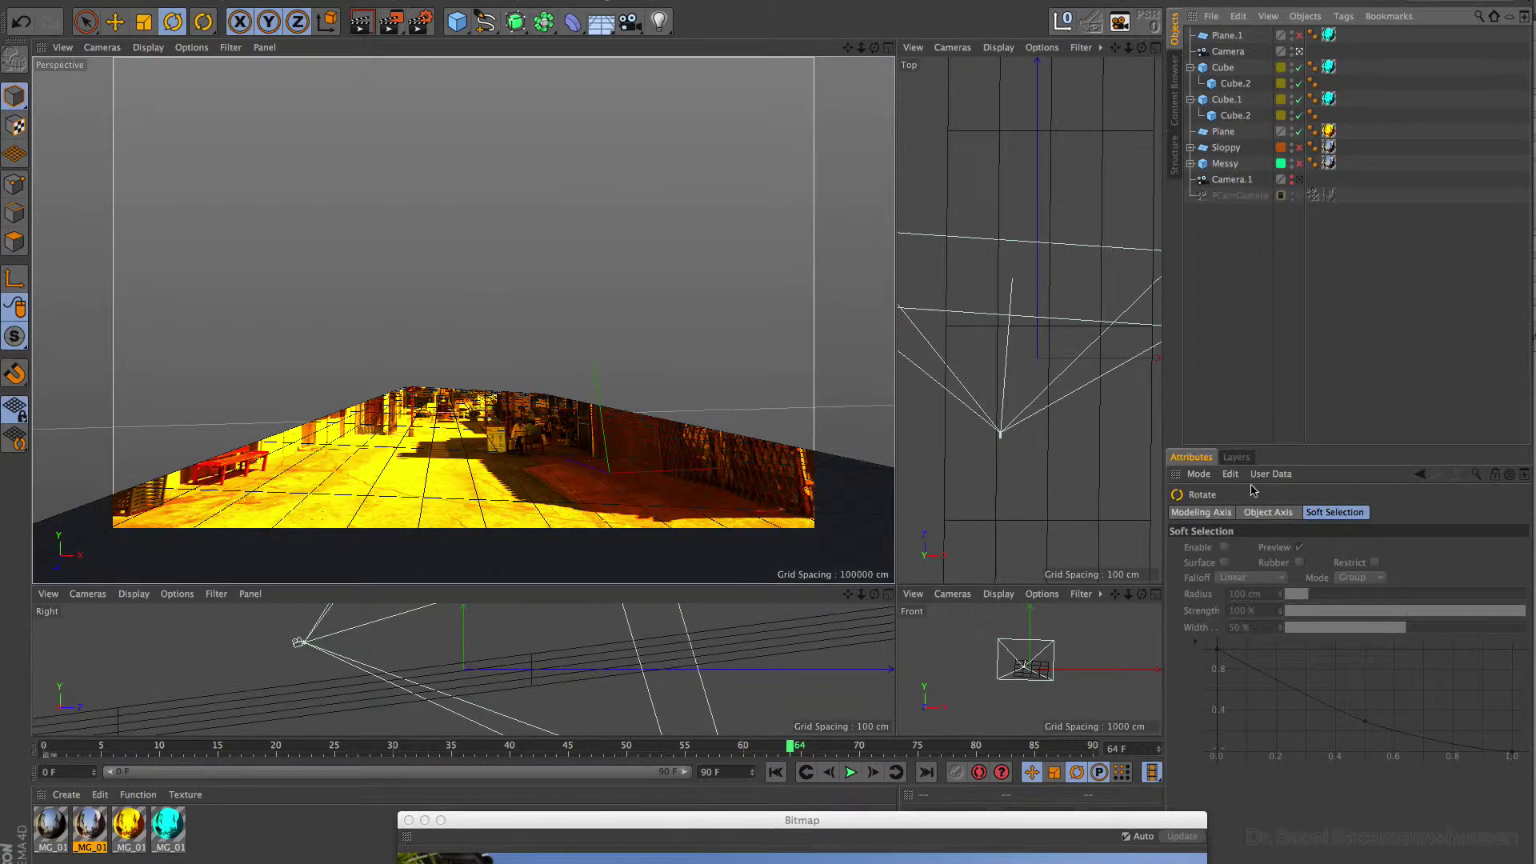
{"action": "left_click", "coordinate": [1238, 457]}
{"action": "left_click", "coordinate": [1283, 545]}
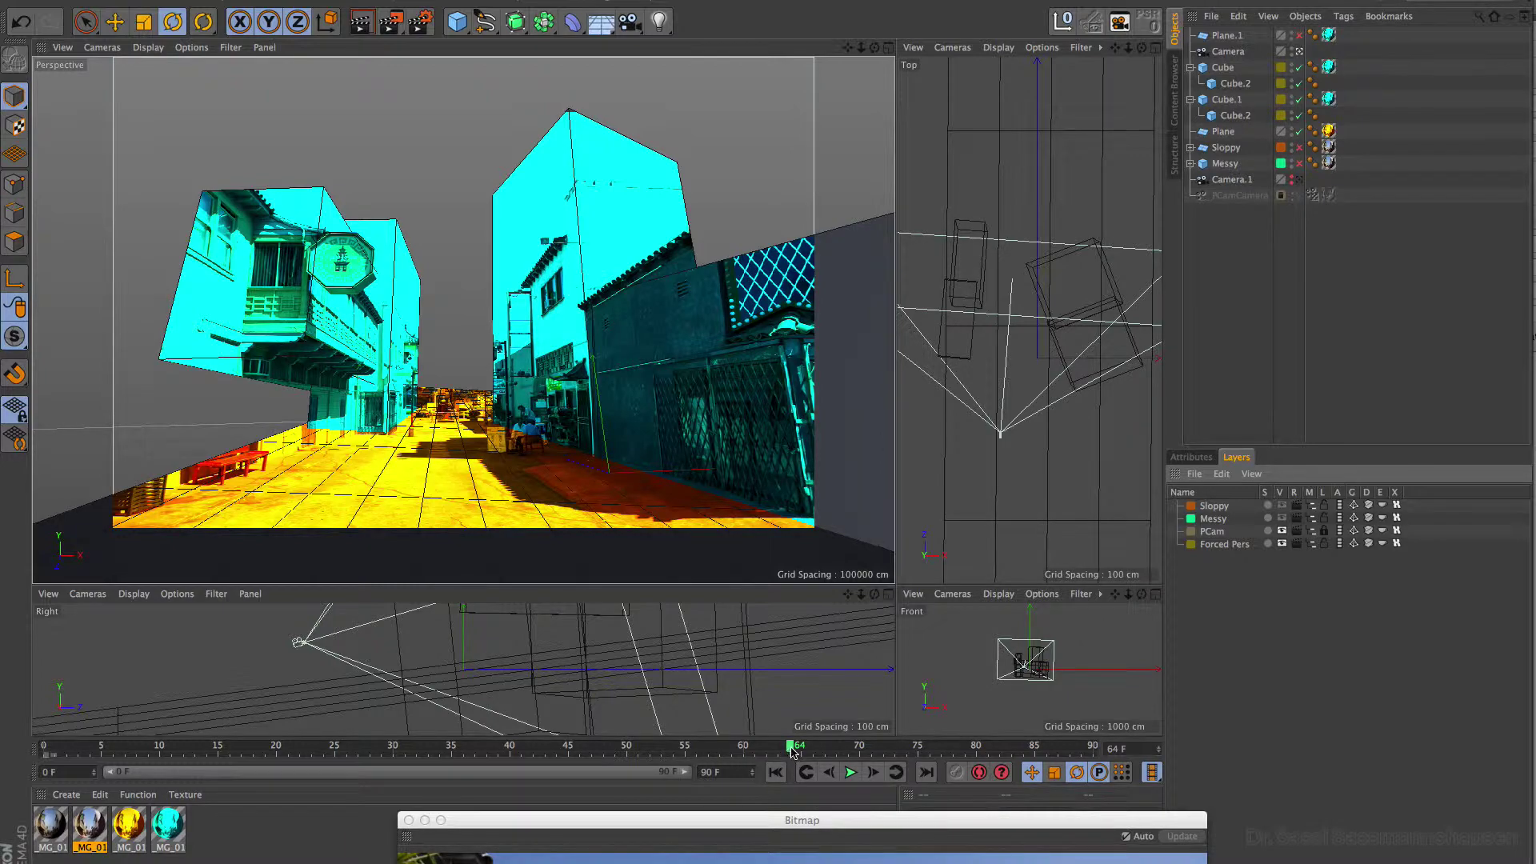
- Scrub the forced-perspective camera move between frames 0 and 90, ending near frame 11
{"action": "mouse_move", "coordinate": [790, 749]}
{"action": "left_mouse_down"}
{"action": "mouse_move", "coordinate": [168, 761]}
{"action": "mouse_move", "coordinate": [1092, 750]}
{"action": "left_mouse_up"}
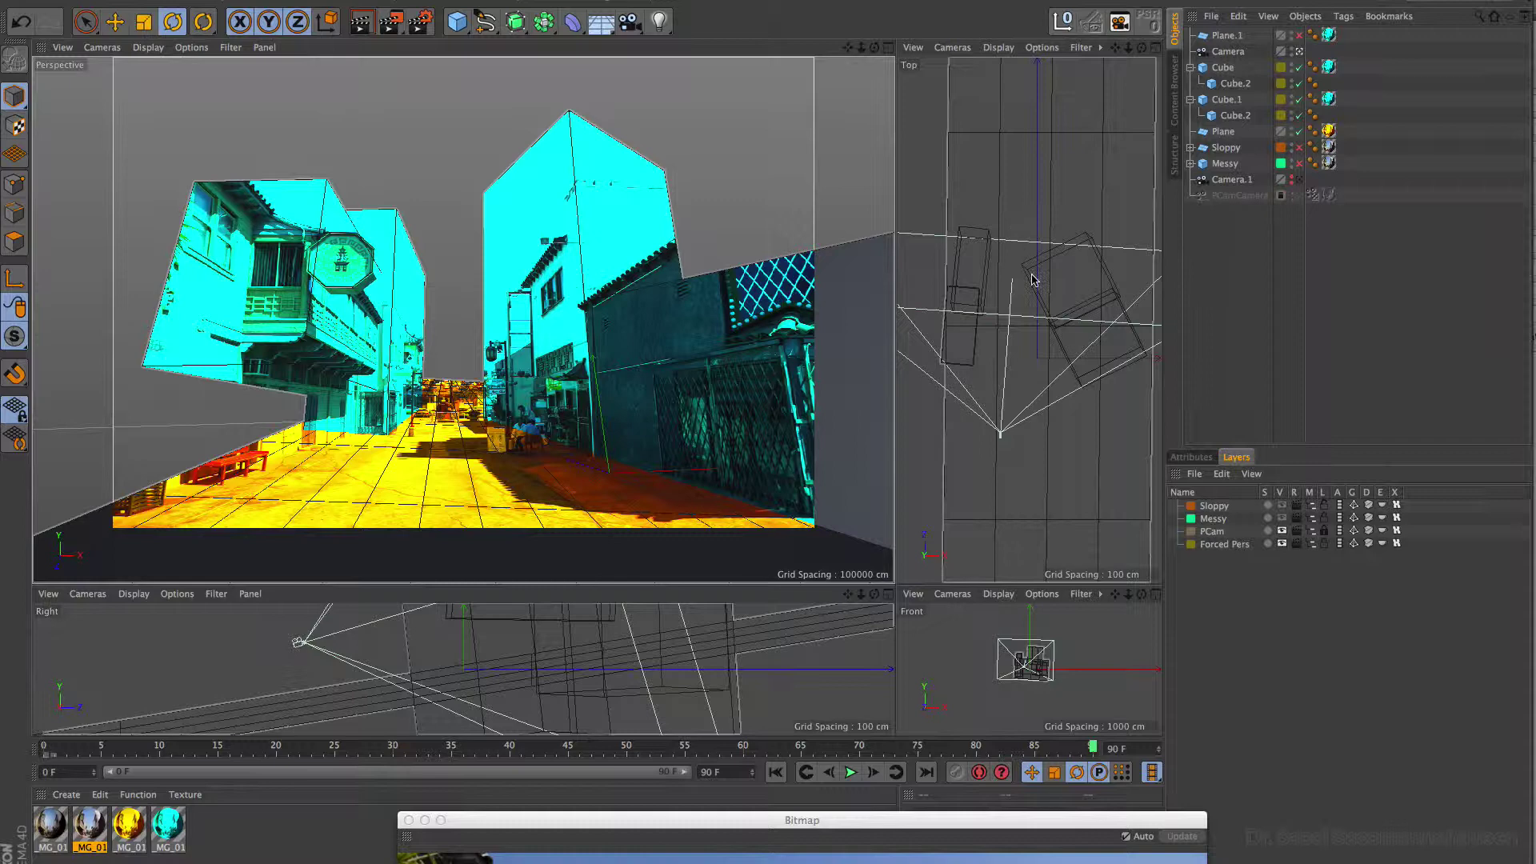
{"action": "left_click_drag", "start_coordinate": [1092, 749], "coordinate": [46, 750]}
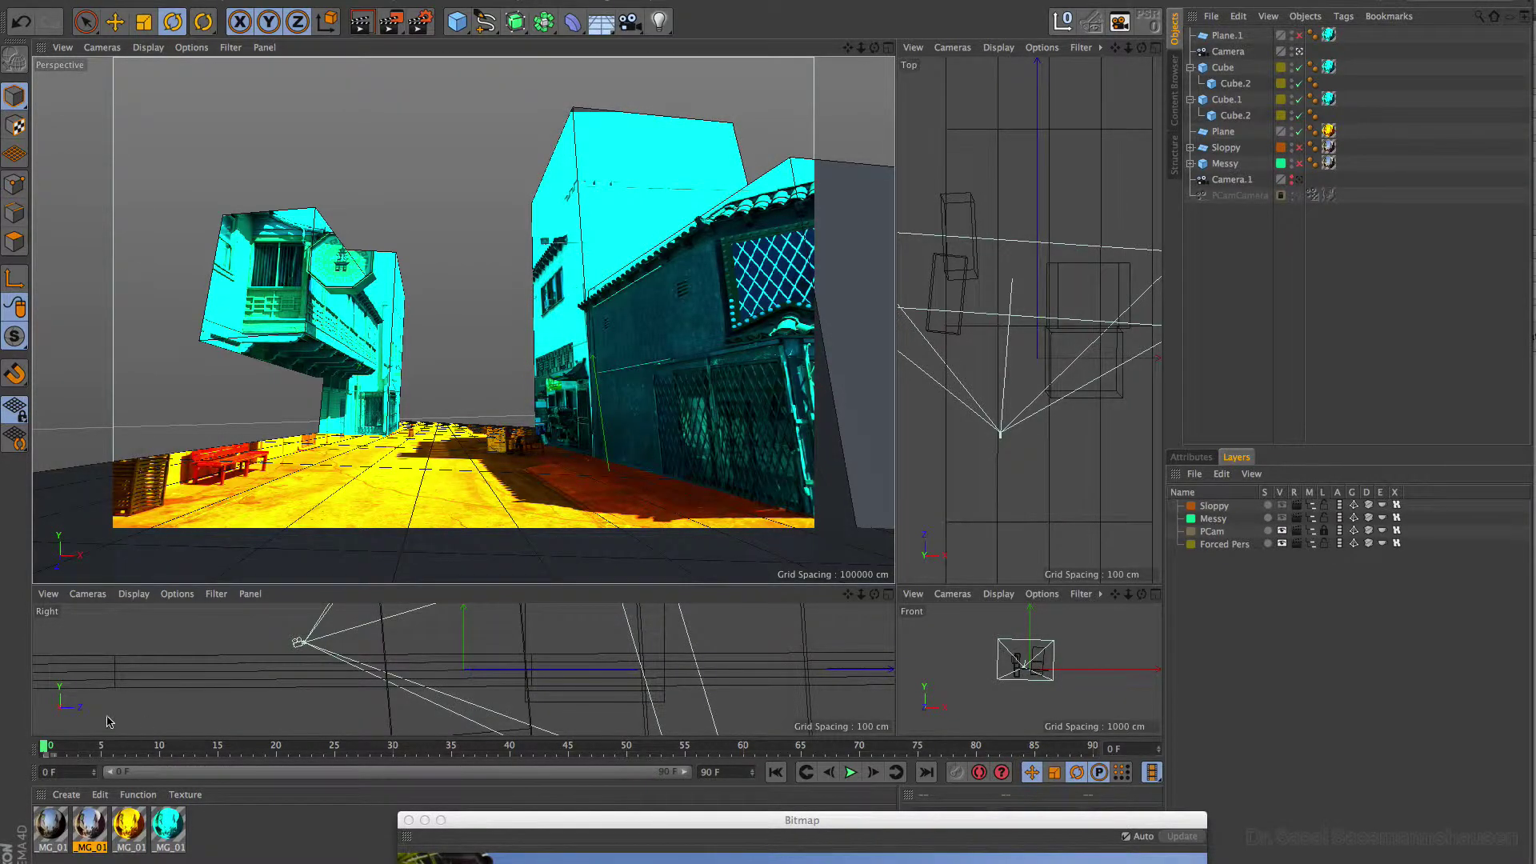
{"action": "left_click_drag", "start_coordinate": [47, 750], "coordinate": [1092, 750]}
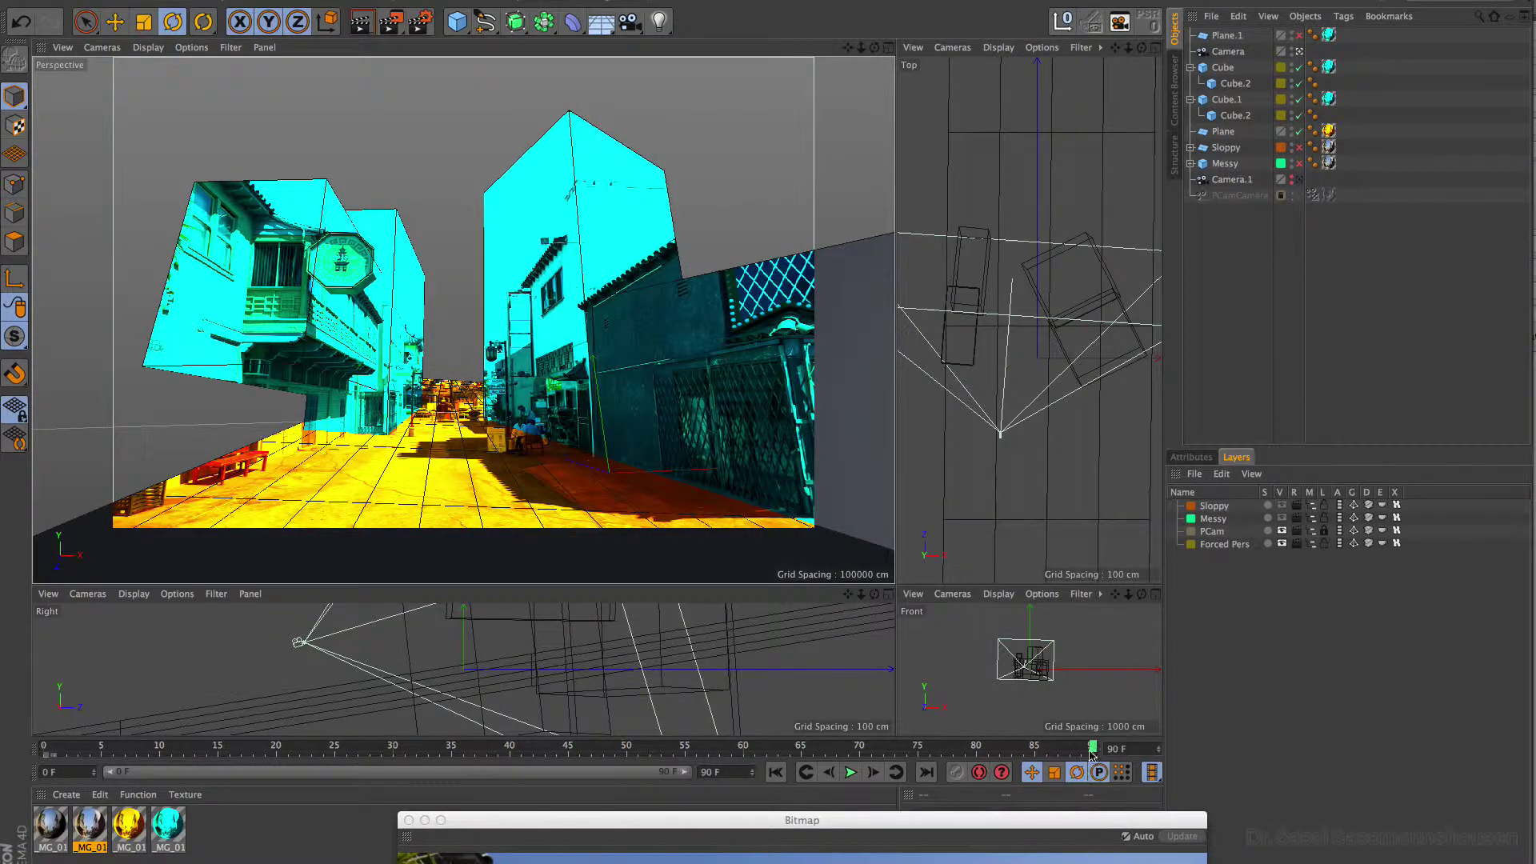
{"action": "left_click_drag", "start_coordinate": [1092, 750], "coordinate": [180, 746]}
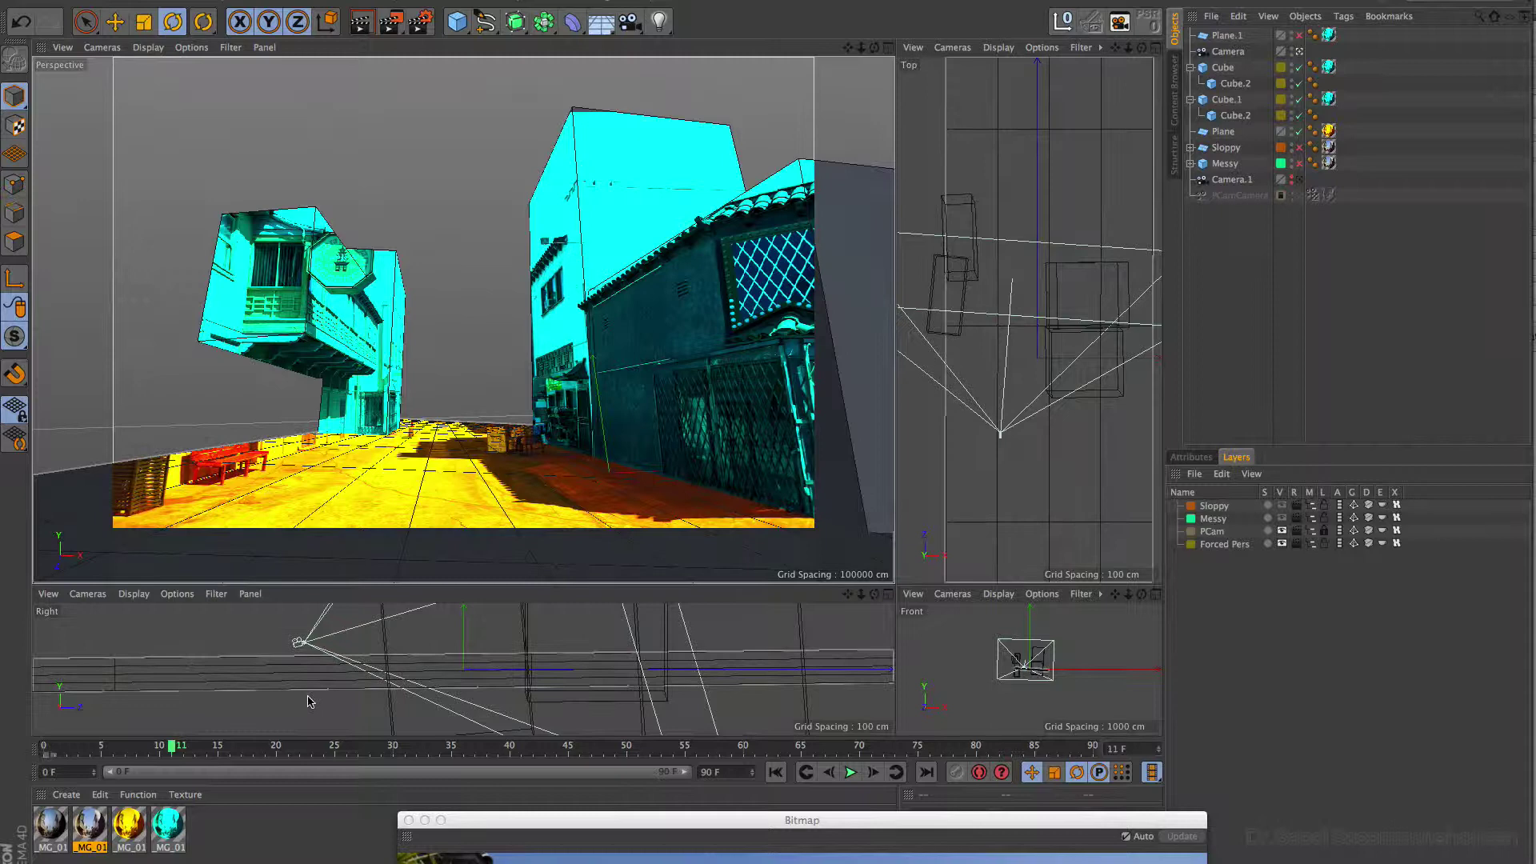